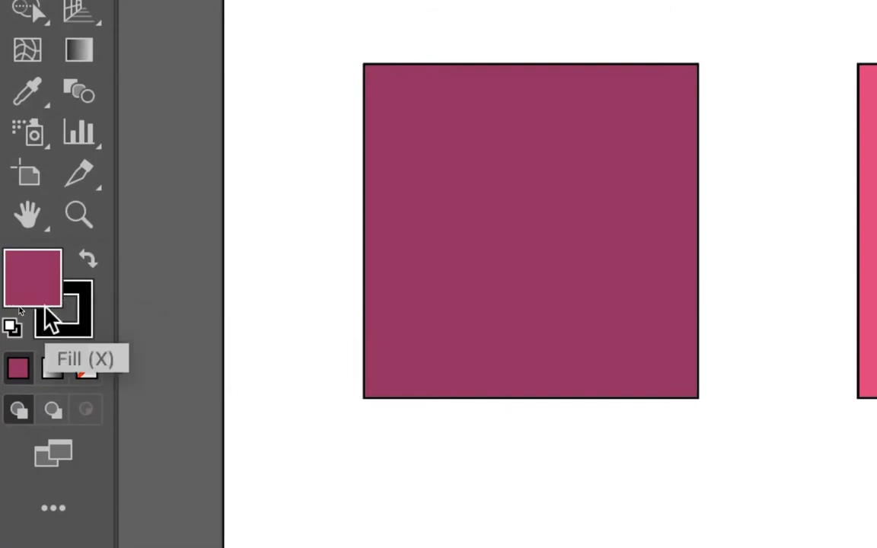
# - Swap the default fill and stroke colours back and forth
pyautogui.click(94, 264)
pyautogui.click(96, 263)
pyautogui.click(96, 268)
pyautogui.click(88, 268)
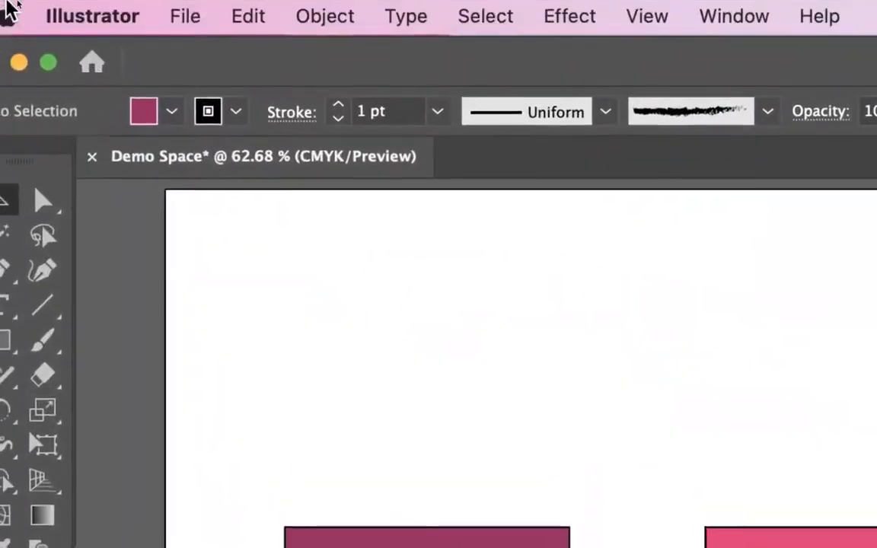
# - View the available swatches for the default fill and for the default stroke
pyautogui.click(172, 112)
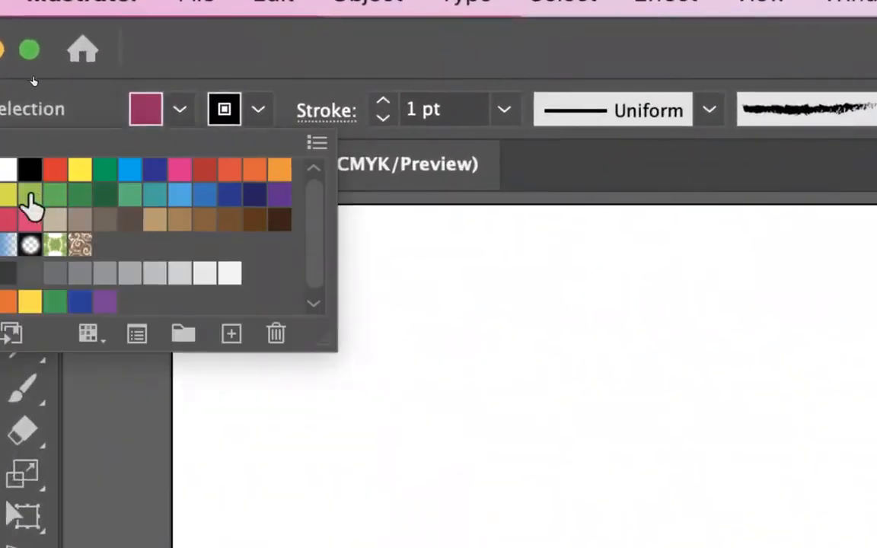
pyautogui.click(179, 110)
pyautogui.click(258, 110)
pyautogui.click(260, 114)
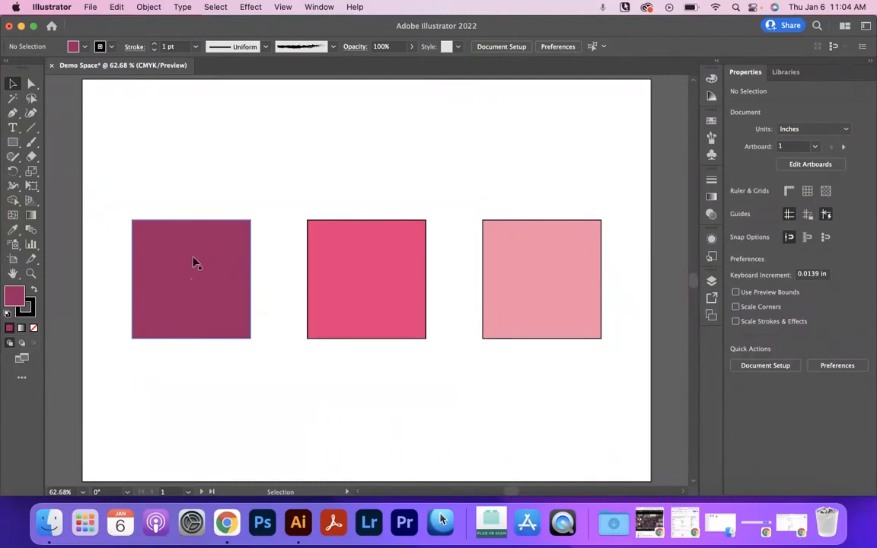
# - Select the middle and rightmost squares together and fill both with yellow
pyautogui.click(542, 268)
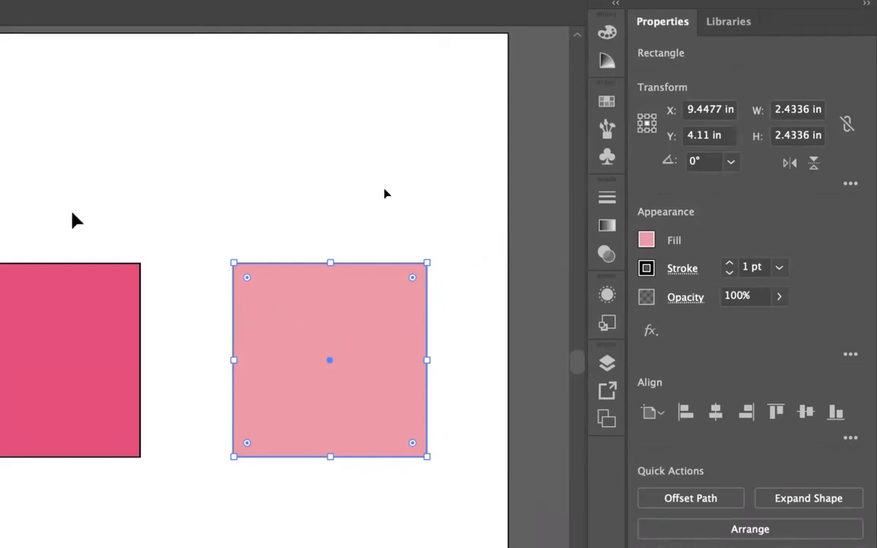
pyautogui.moveTo(88, 216); pyautogui.dragTo(432, 391)
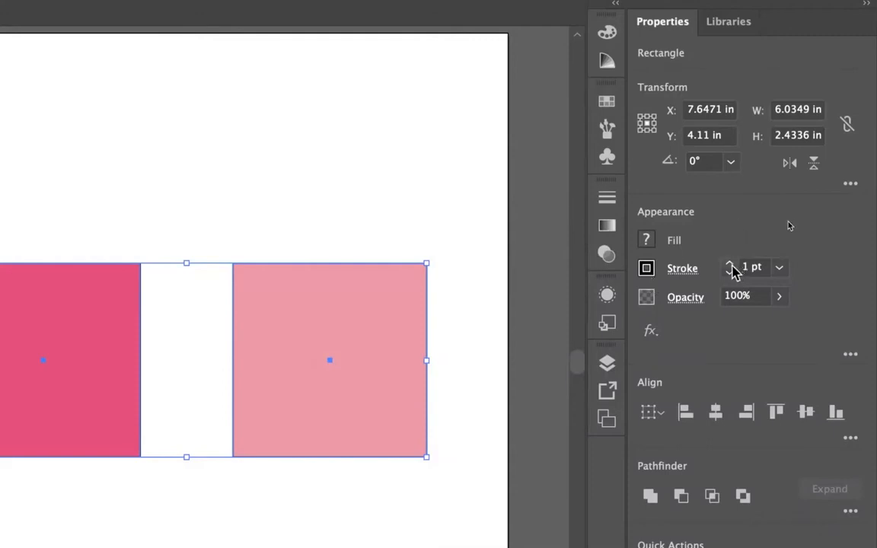
pyautogui.click(647, 242)
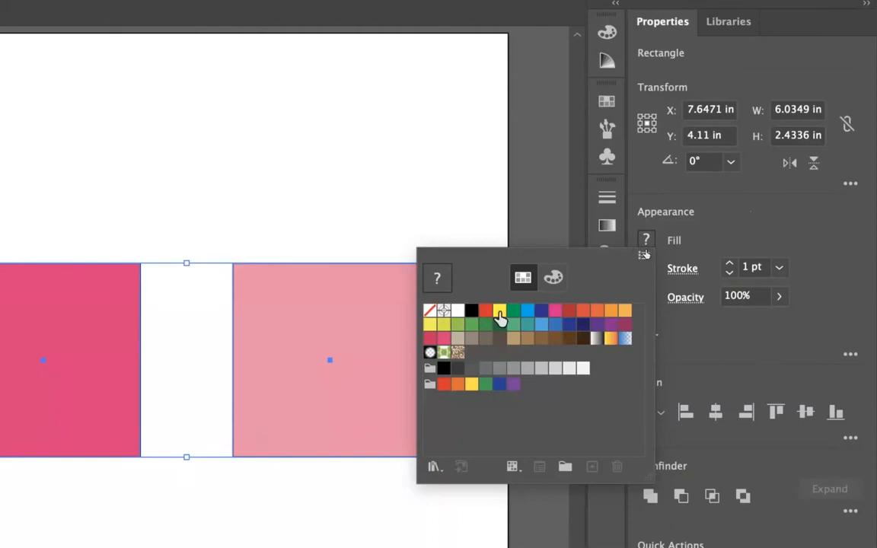
pyautogui.click(499, 312)
pyautogui.click(670, 257)
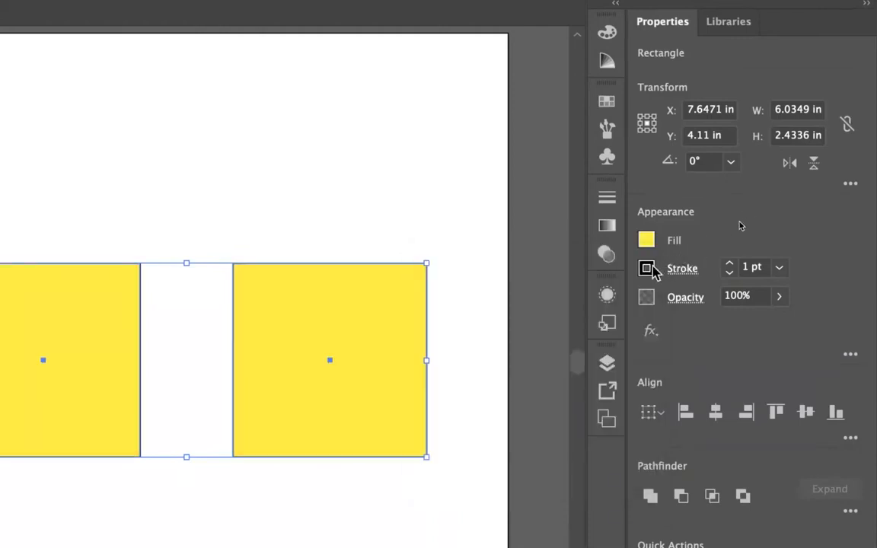
# - Increase the stroke weight of the two yellow squares to 10 pt and deselect them
pyautogui.click(727, 263)
pyautogui.click(727, 263)
pyautogui.click(728, 262)
pyautogui.click(727, 262)
pyautogui.click(728, 262)
pyautogui.click(728, 262)
pyautogui.click(727, 263)
pyautogui.click(727, 262)
pyautogui.click(727, 262)
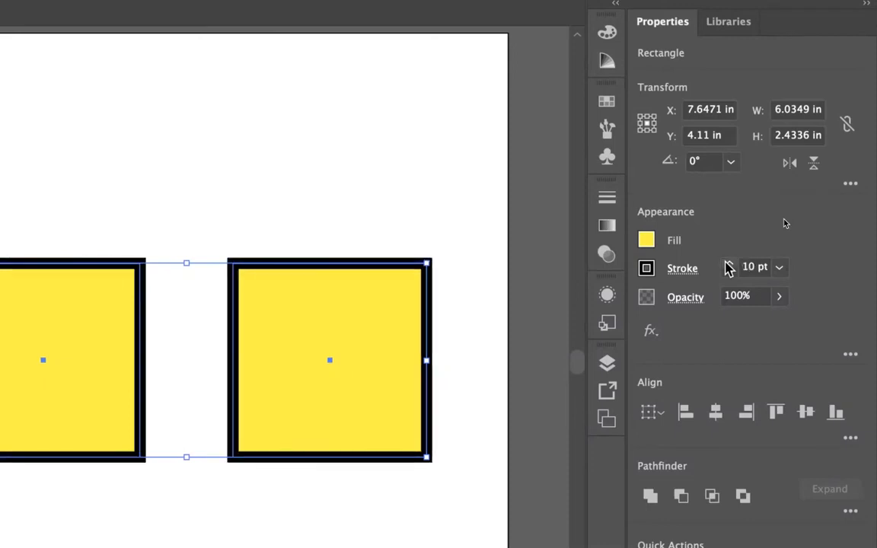
pyautogui.click(415, 247)
# - Change the stroke colour of the rightmost yellow square to orange
pyautogui.click(409, 300)
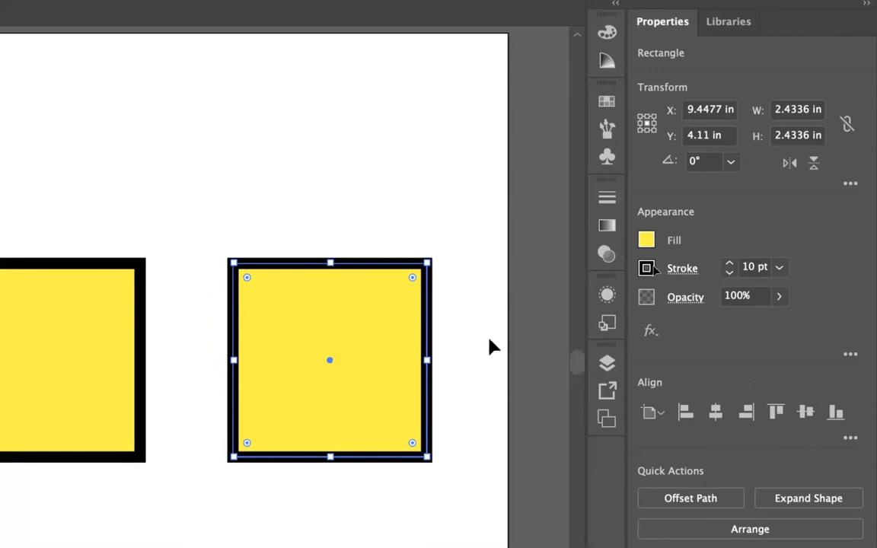
pyautogui.click(648, 269)
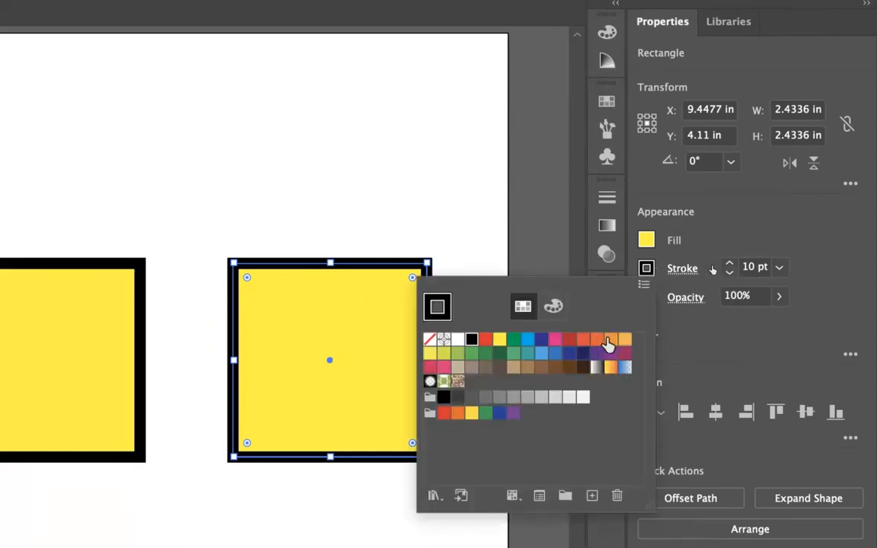
pyautogui.click(609, 341)
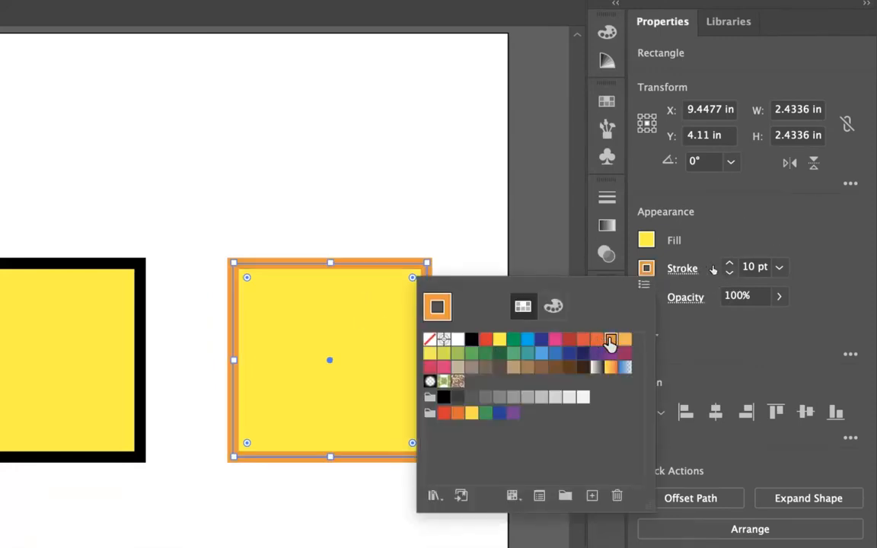
pyautogui.click(519, 252)
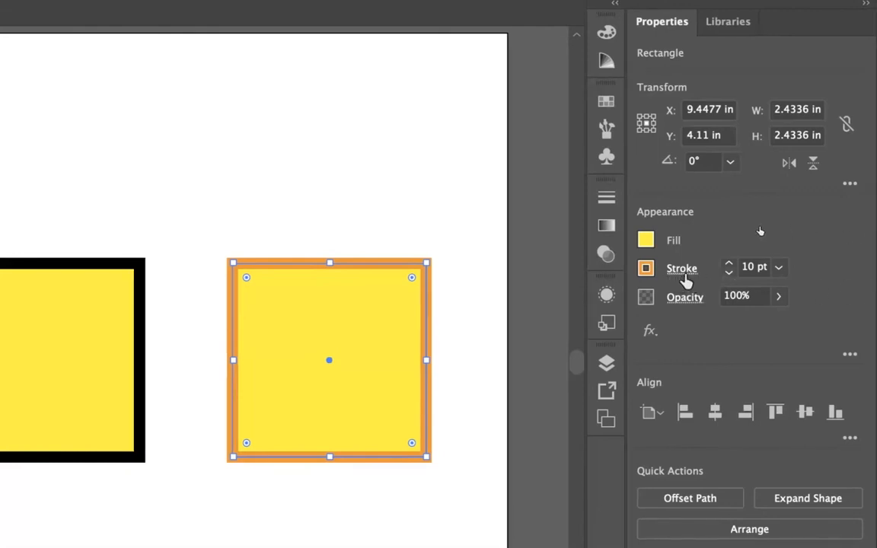
# - Add the Arrow 6 start arrowhead to the rightmost square's orange stroke and make the stroke a dashed line
pyautogui.click(684, 278)
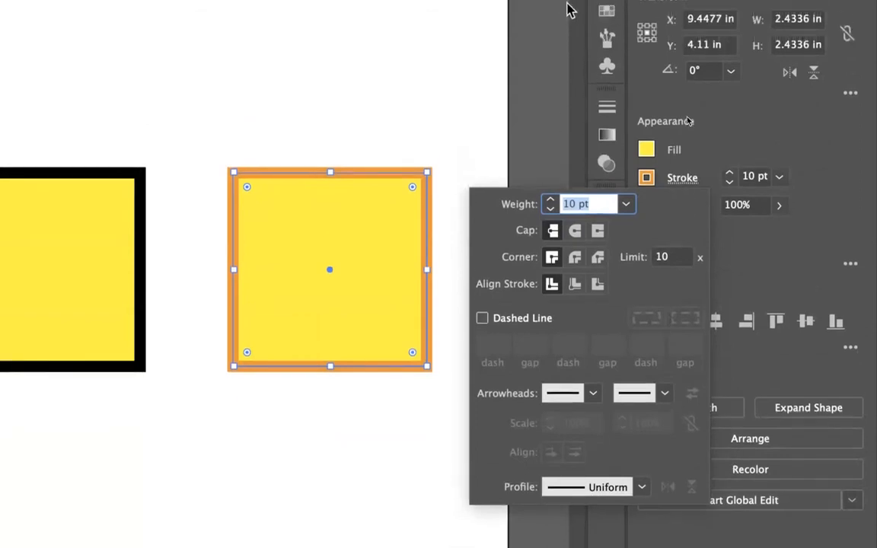
pyautogui.click(593, 393)
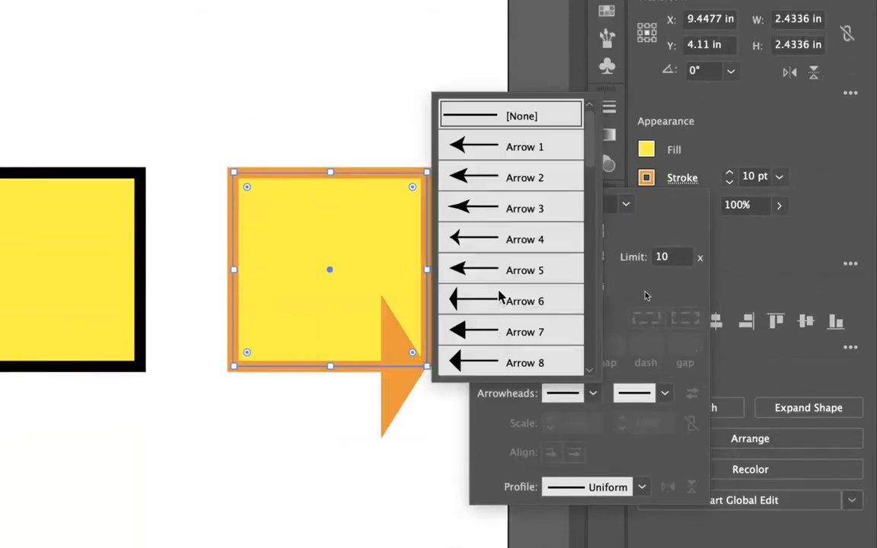
pyautogui.click(499, 298)
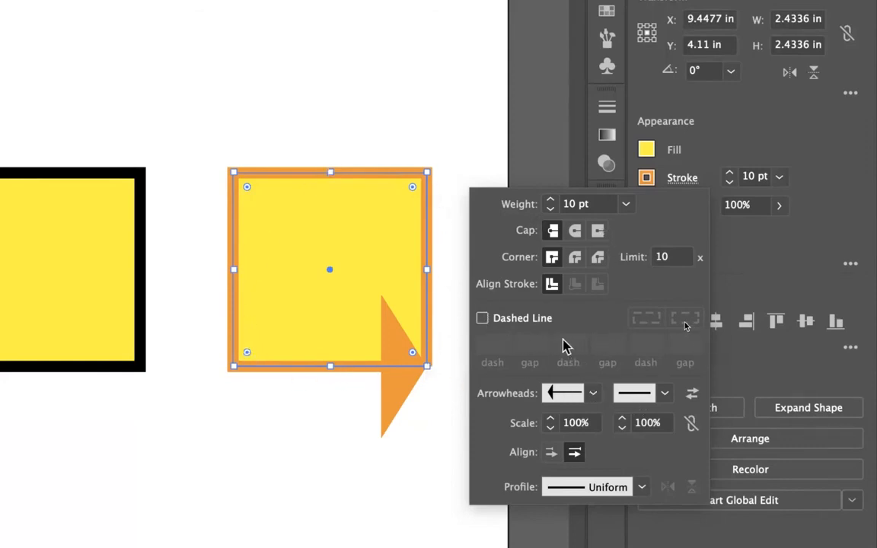
pyautogui.click(484, 319)
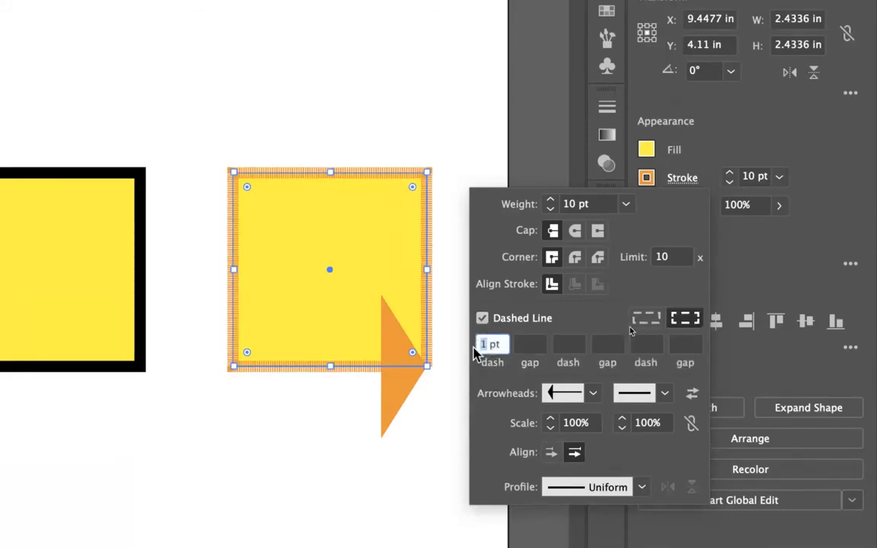
pyautogui.press('Return')
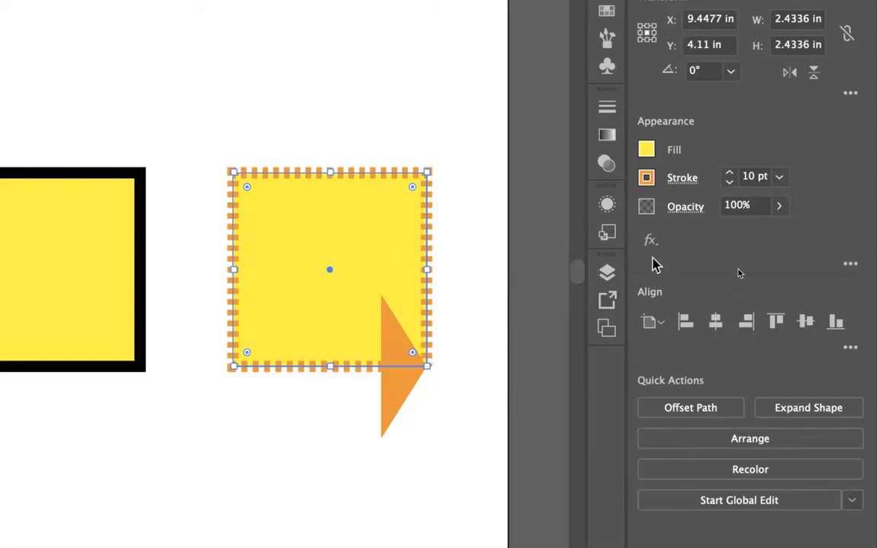
# - Round all corners of the dashed orange square and set its fill to None
pyautogui.click(647, 151)
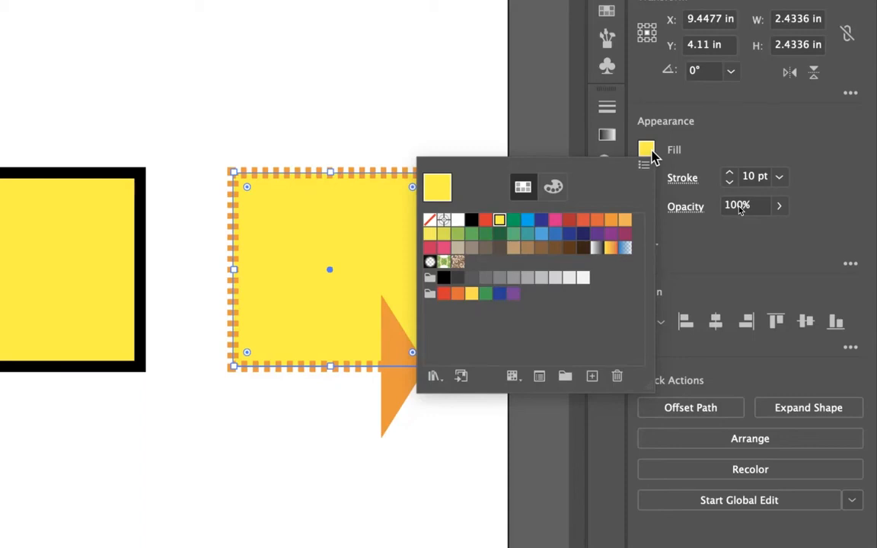
pyautogui.click(703, 157)
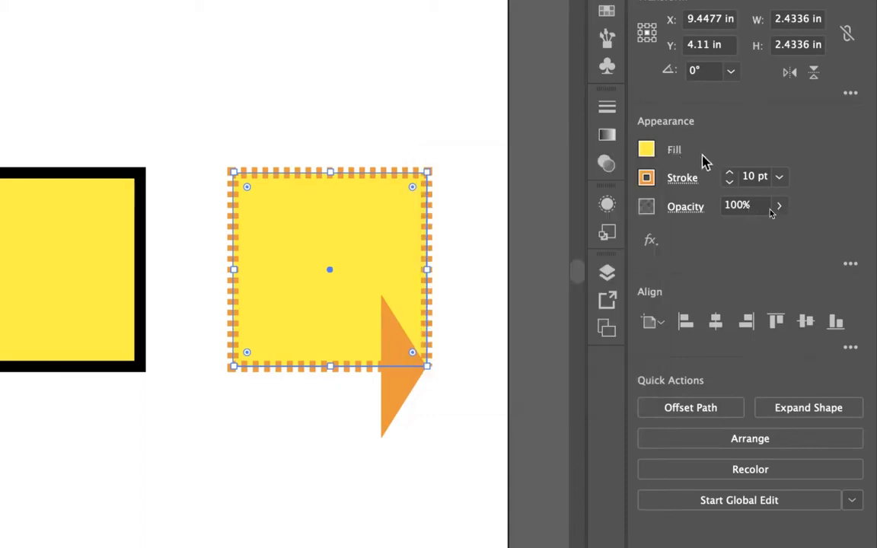
pyautogui.moveTo(410, 189); pyautogui.dragTo(374, 244)
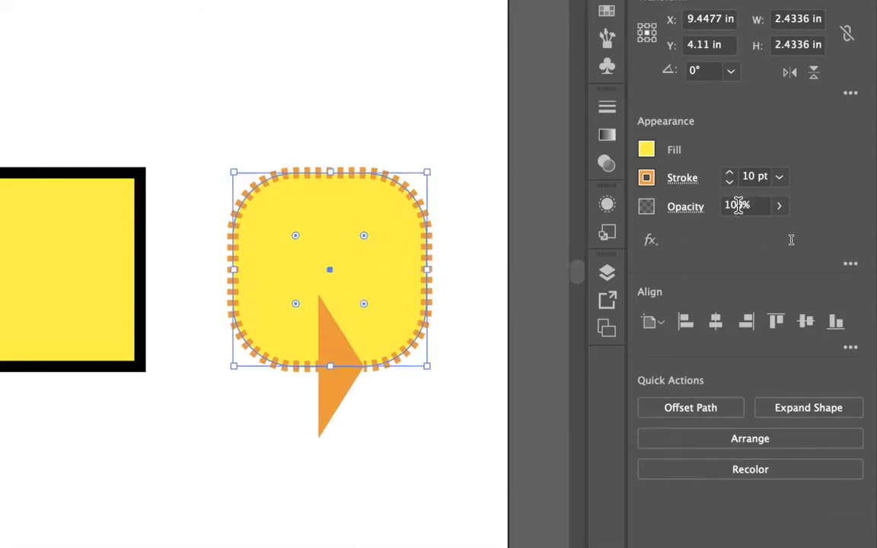
pyautogui.click(646, 152)
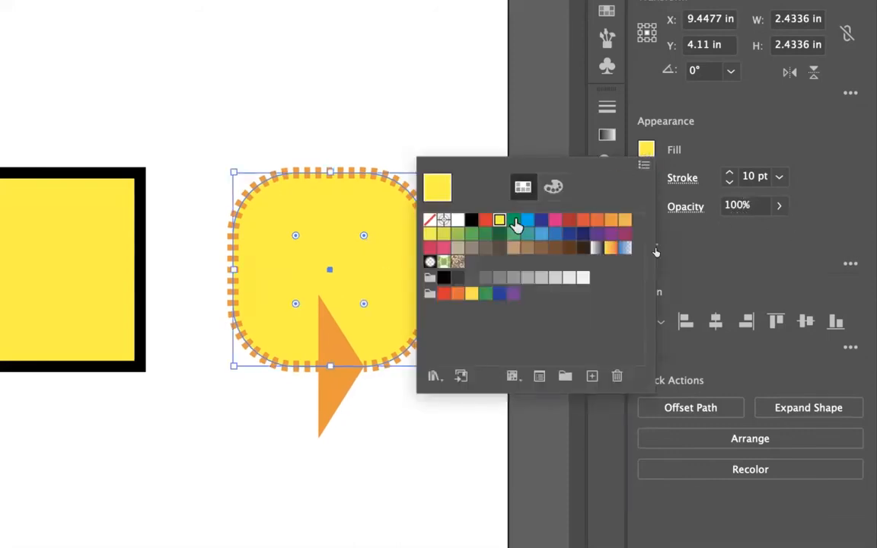
pyautogui.click(429, 222)
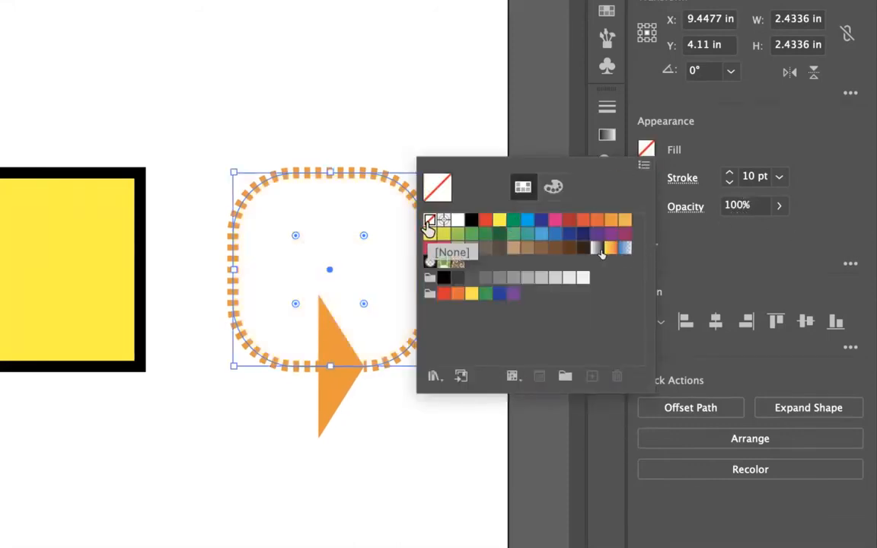
pyautogui.click(367, 261)
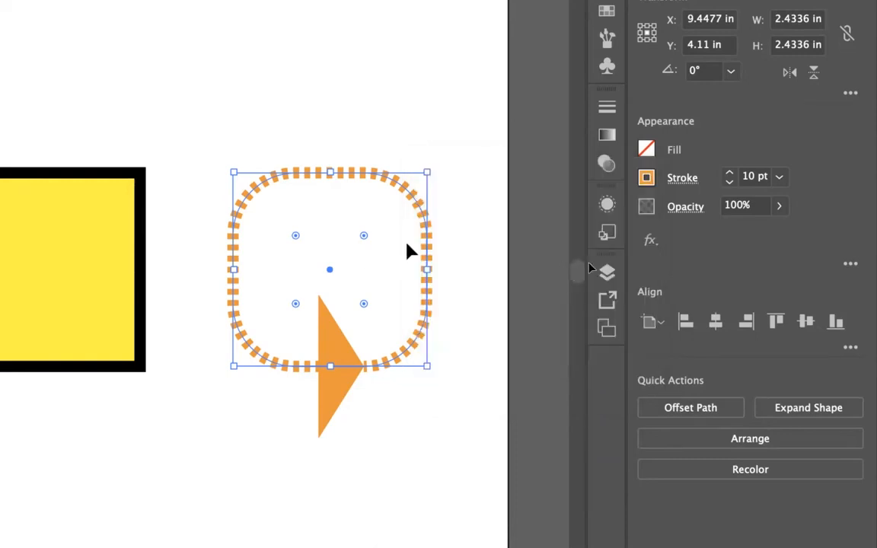
# - Move the unfilled dashed shape over the middle square's lower-right corner and bring it to the front
pyautogui.click(318, 281)
pyautogui.moveTo(330, 270); pyautogui.dragTo(164, 375)
pyautogui.rightClick(196, 283)
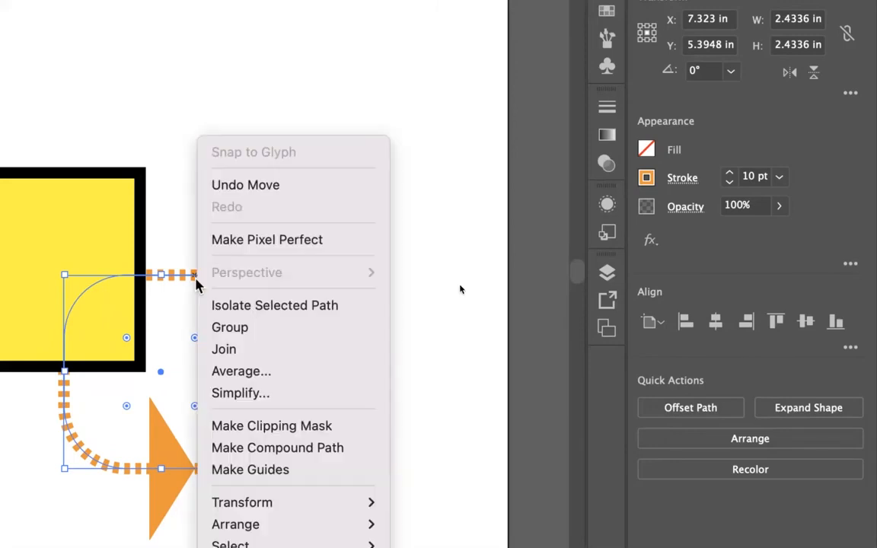
pyautogui.moveTo(309, 526)
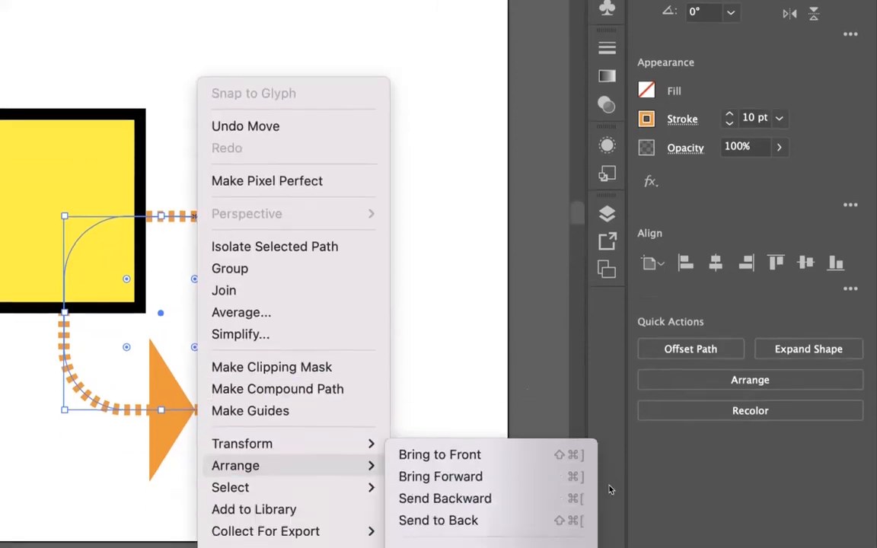
pyautogui.click(470, 462)
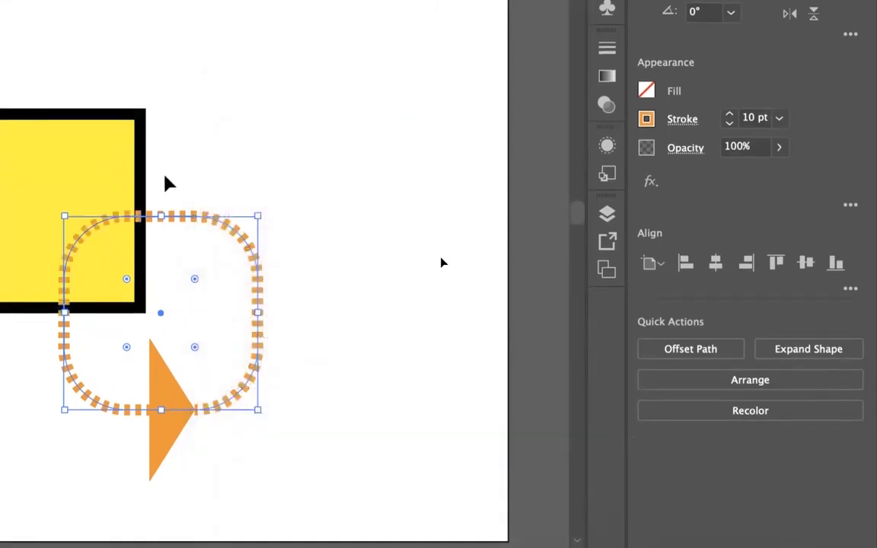
# - Shift the dashed shape slightly up and left by its outline and fill it with white
pyautogui.click(158, 159)
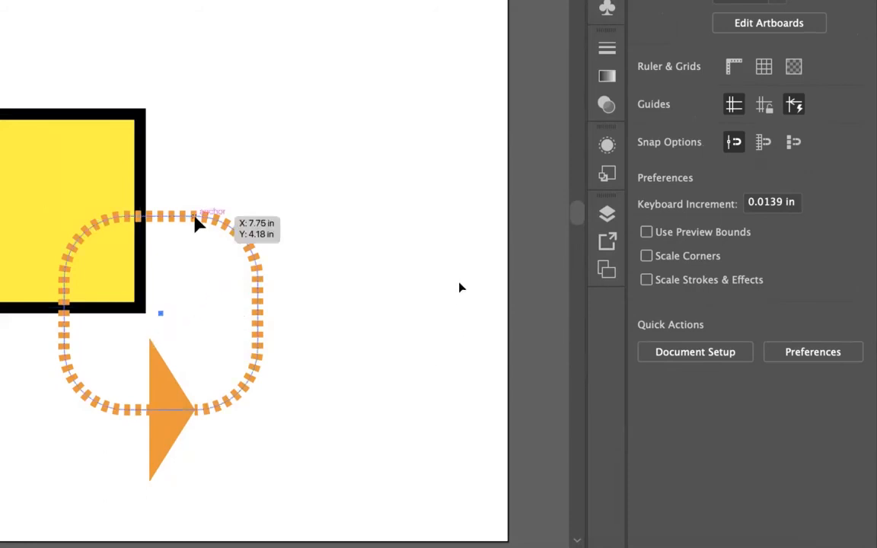
pyautogui.moveTo(196, 222); pyautogui.dragTo(186, 203)
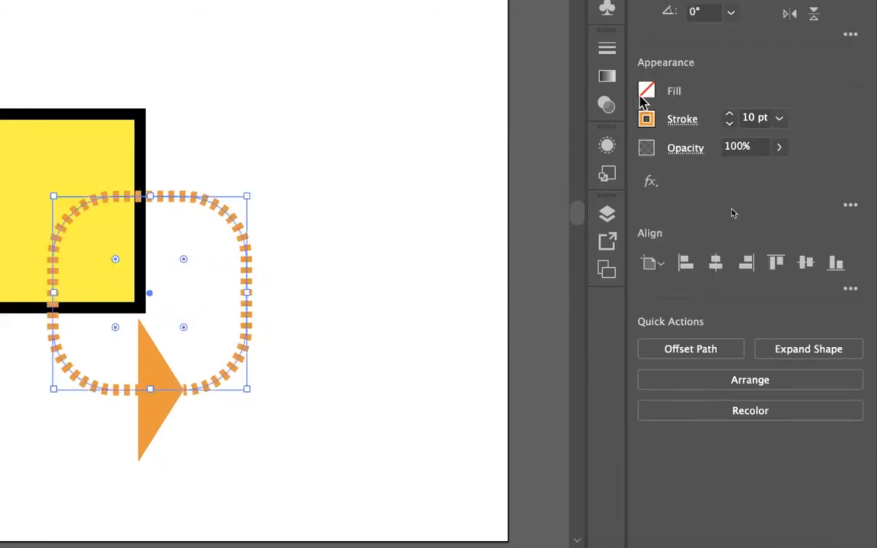
pyautogui.click(646, 95)
pyautogui.click(457, 162)
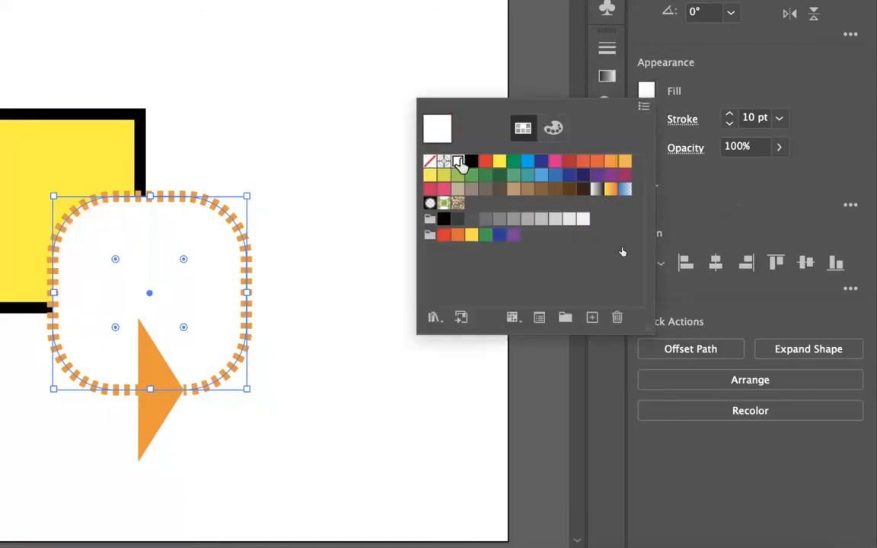
# - Move the white-filled dashed shape clear of the yellow square, then back over its lower-right corner
pyautogui.moveTo(192, 202); pyautogui.dragTo(330, 146)
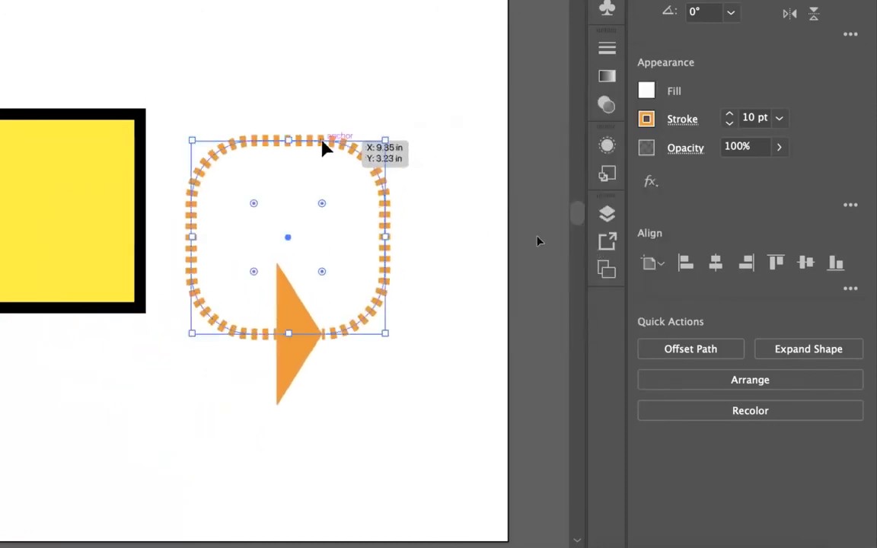
pyautogui.click(466, 408)
pyautogui.moveTo(319, 144); pyautogui.dragTo(172, 203)
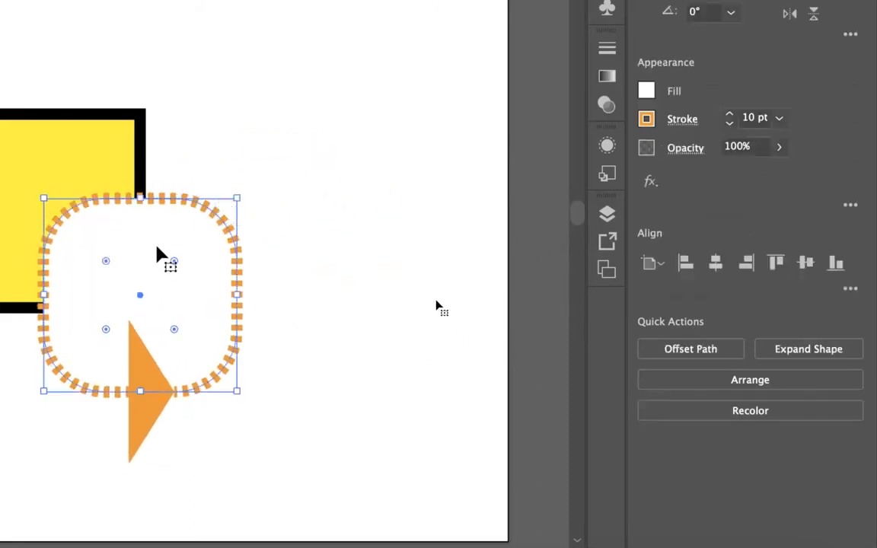
# - Set the fill of the dashed rounded shape to None
pyautogui.click(646, 91)
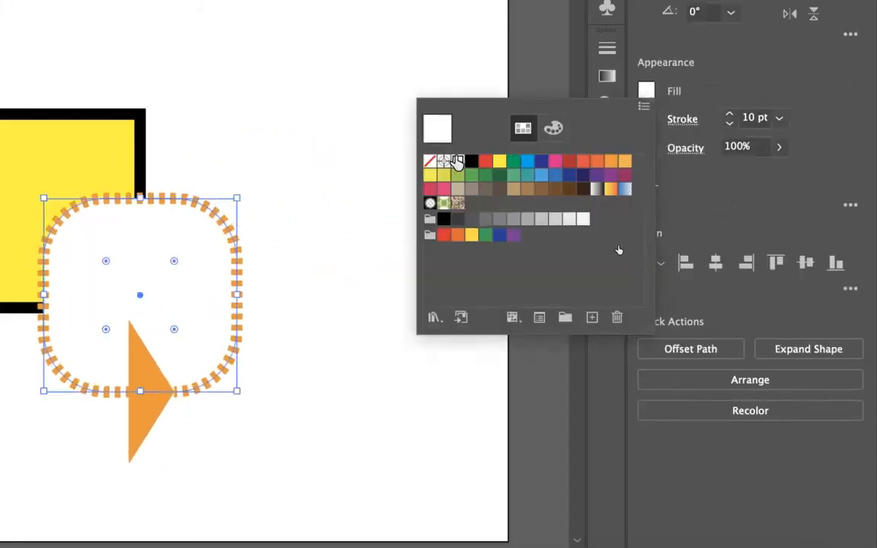
pyautogui.click(429, 160)
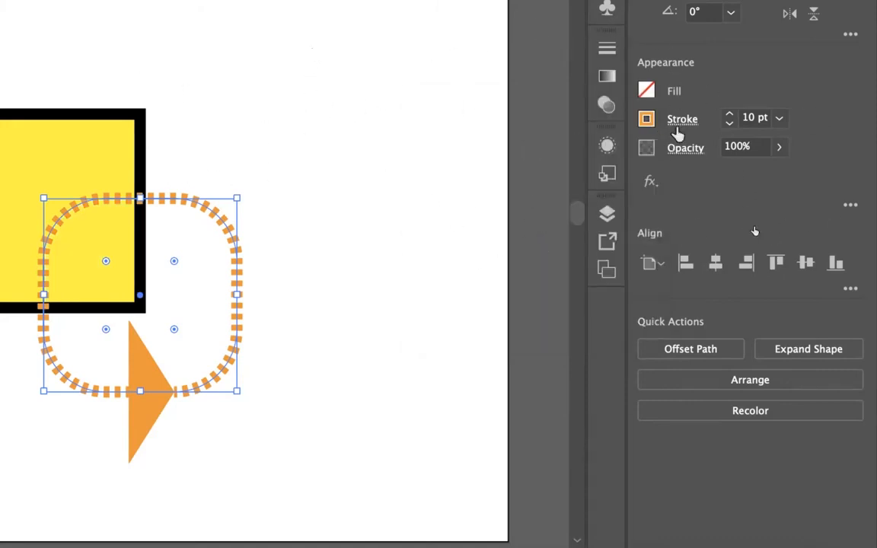
# - Swap the fill and stroke colours of the yellow square and deselect it
pyautogui.scroll(5, 363, 308)
pyautogui.scroll(-5, 364, 307)
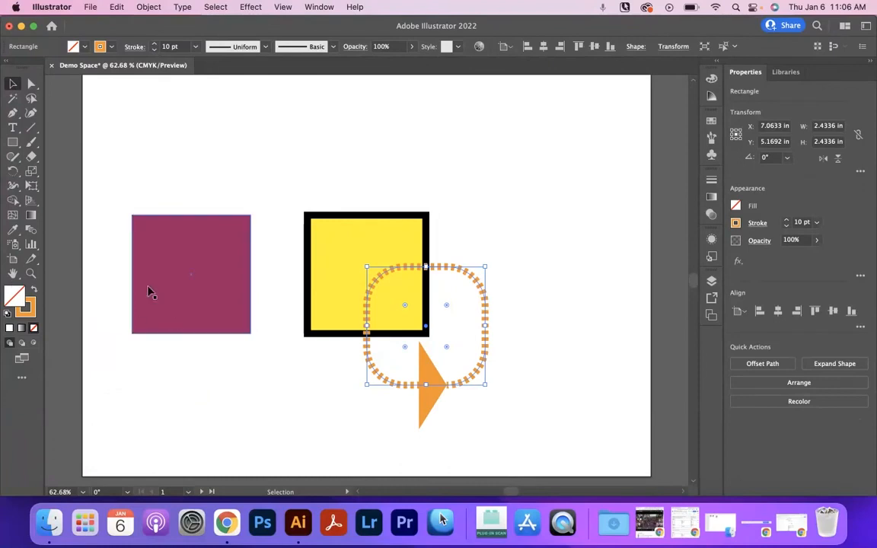
pyautogui.click(236, 277)
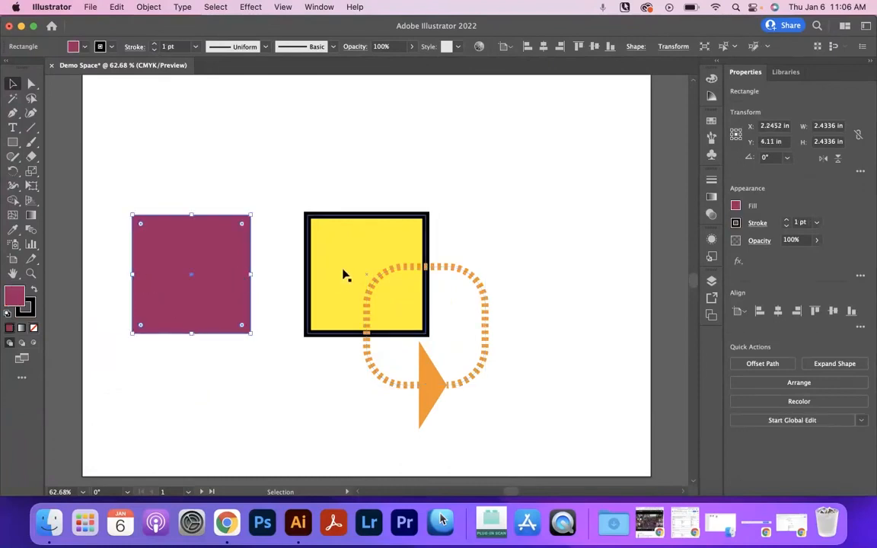
pyautogui.click(312, 275)
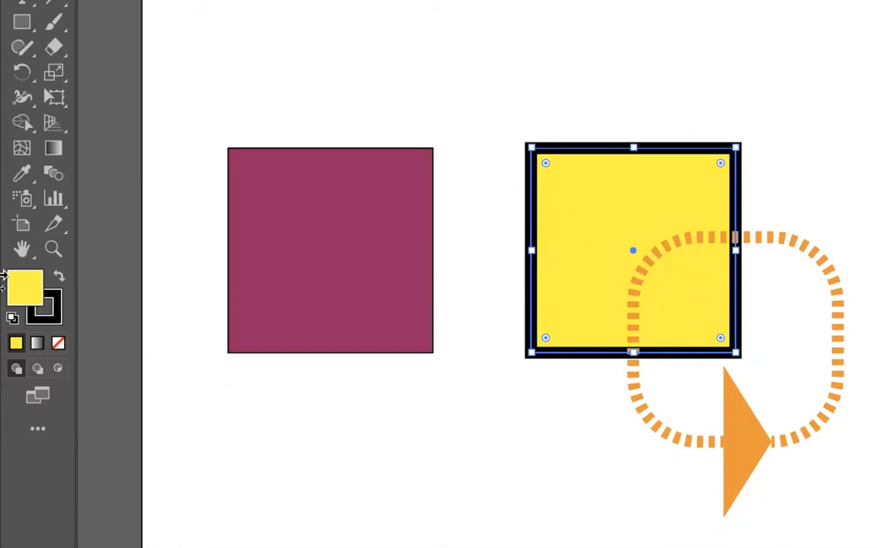
pyautogui.click(60, 282)
pyautogui.click(470, 235)
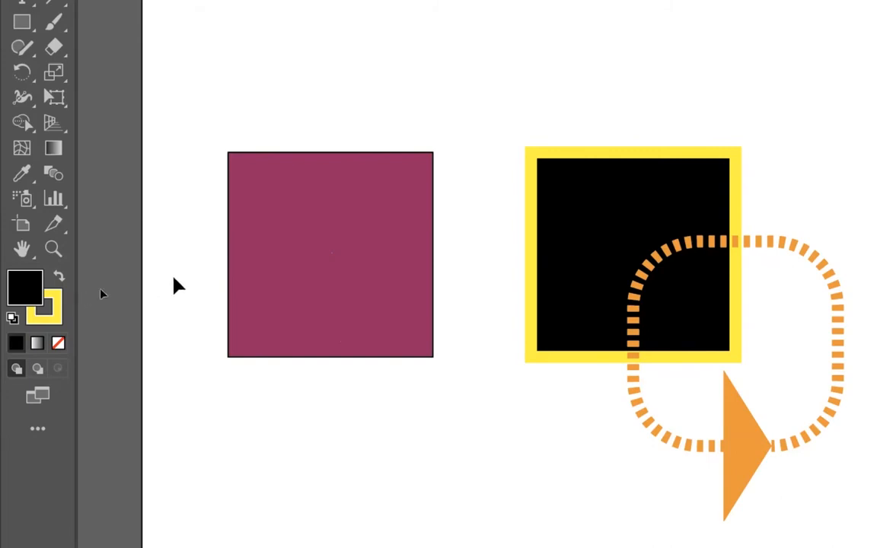
# - Change the magenta square's fill to the pinkish purple D84CD1 and deselect it
pyautogui.click(319, 221)
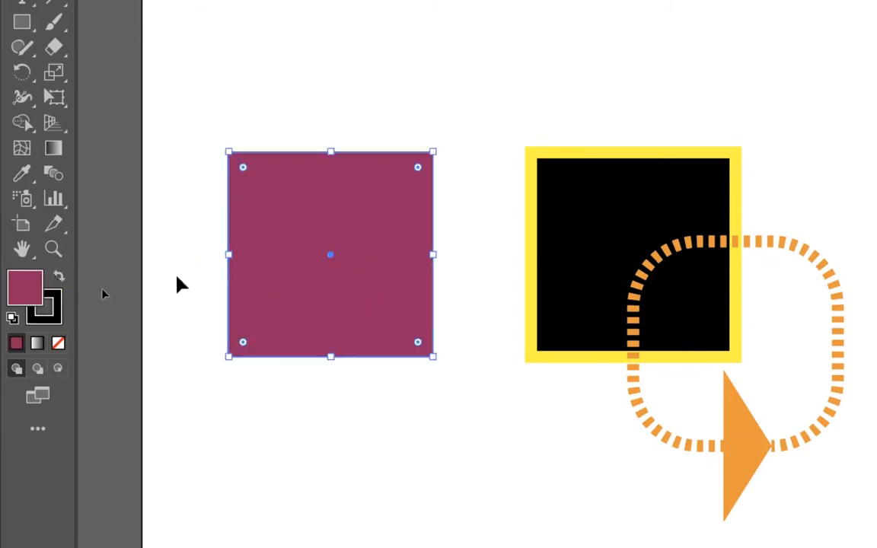
pyautogui.doubleClick(25, 294)
pyautogui.click(604, 121)
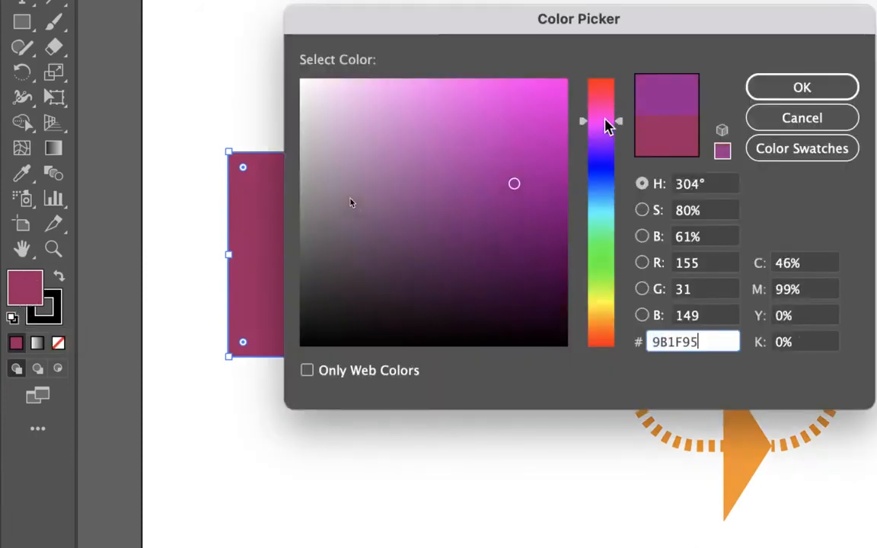
pyautogui.click(532, 130)
pyautogui.click(472, 119)
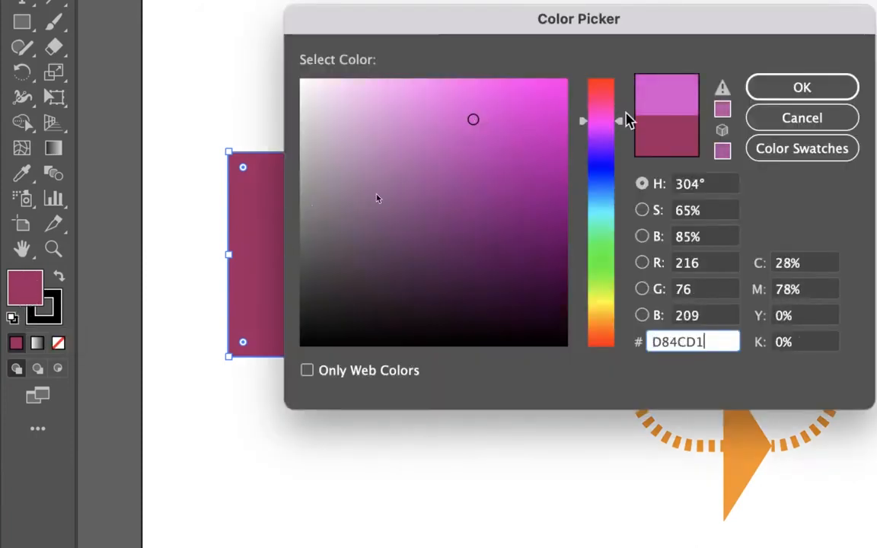
pyautogui.click(802, 87)
pyautogui.click(264, 397)
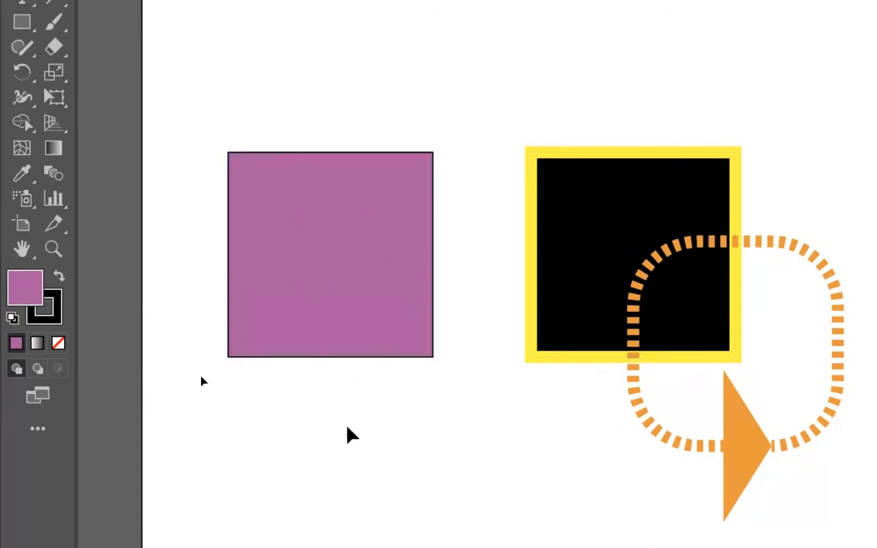
# - With nothing selected, set the default fill colour to the light purple C19AC1
pyautogui.doubleClick(21, 295)
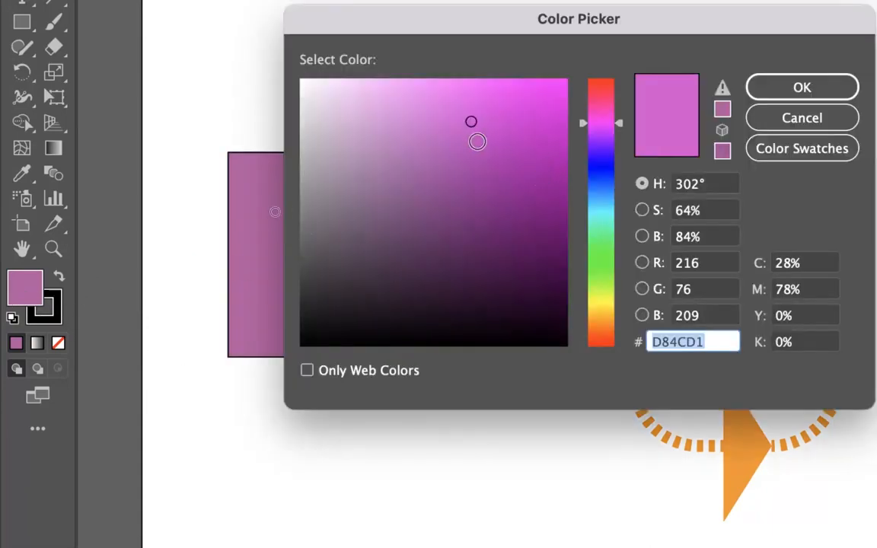
pyautogui.write('8E558E')
pyautogui.click(352, 143)
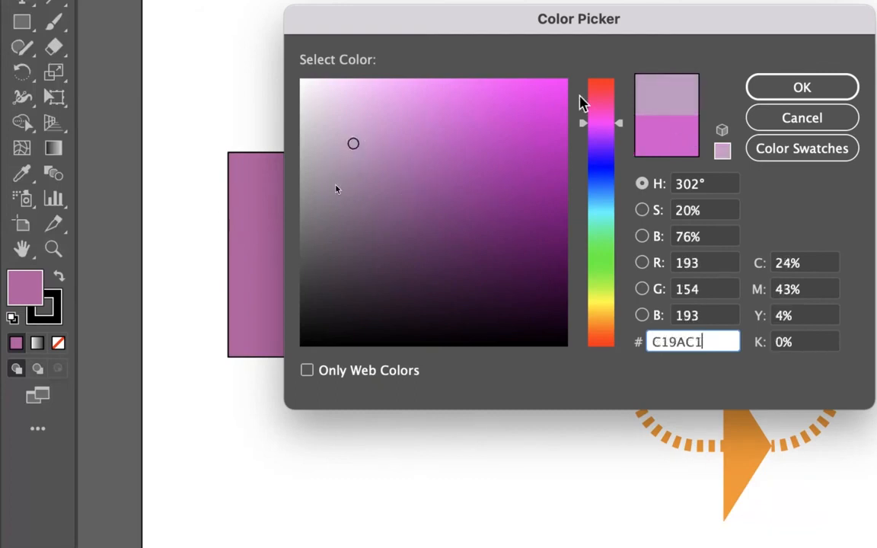
pyautogui.click(845, 90)
pyautogui.click(135, 306)
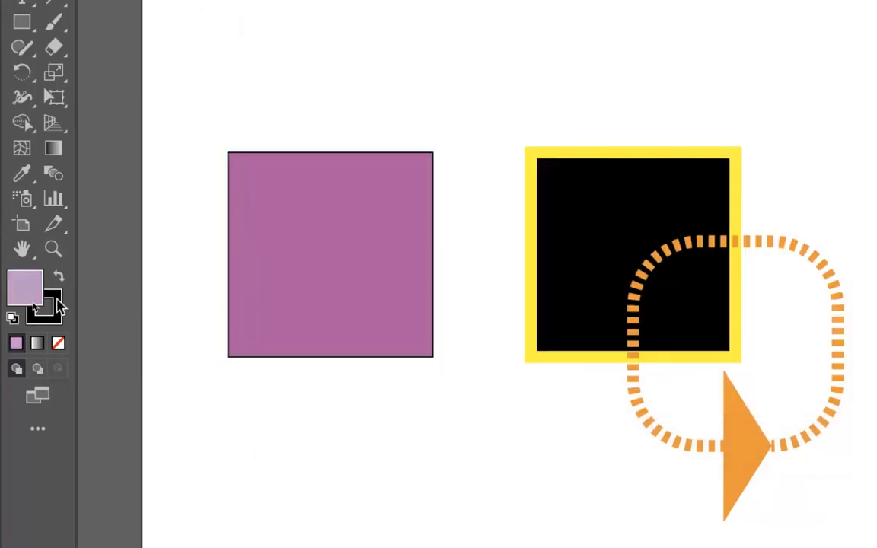
# - With nothing selected, set the default stroke colour to a dark purple
pyautogui.click(60, 306)
pyautogui.doubleClick(59, 306)
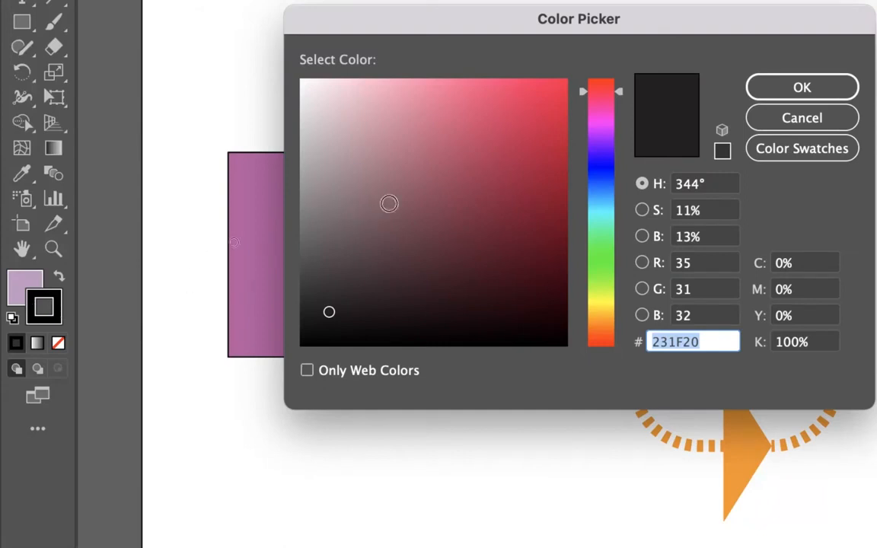
pyautogui.moveTo(614, 128); pyautogui.dragTo(613, 113)
pyautogui.moveTo(438, 133); pyautogui.dragTo(515, 242)
pyautogui.click(751, 93)
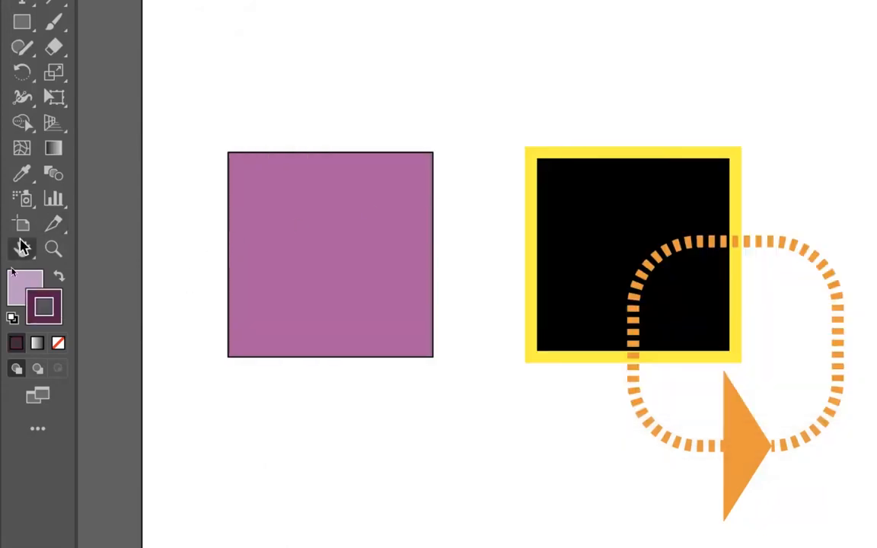
pyautogui.click(55, 306)
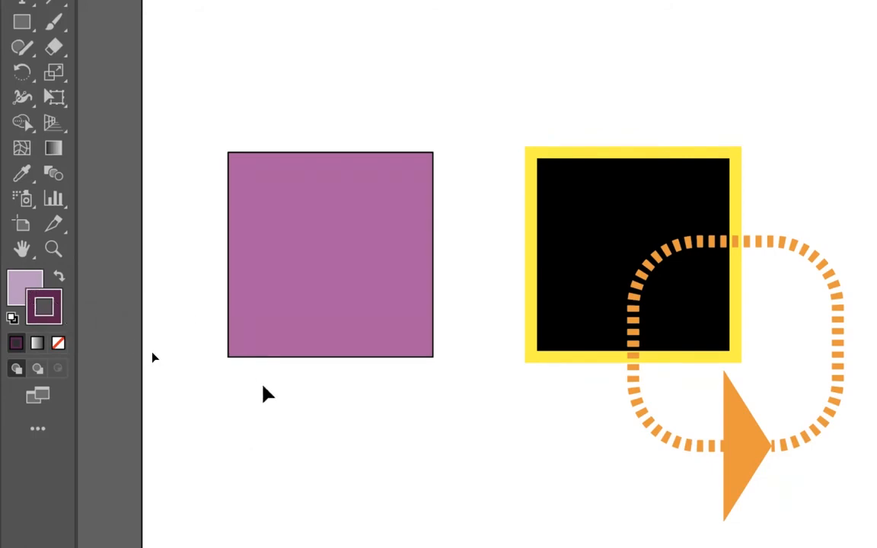
# - Draw a rectangle over the purple square's lower-right corner and move it slightly right and down
pyautogui.press('m')
pyautogui.moveTo(273, 458); pyautogui.dragTo(473, 282)
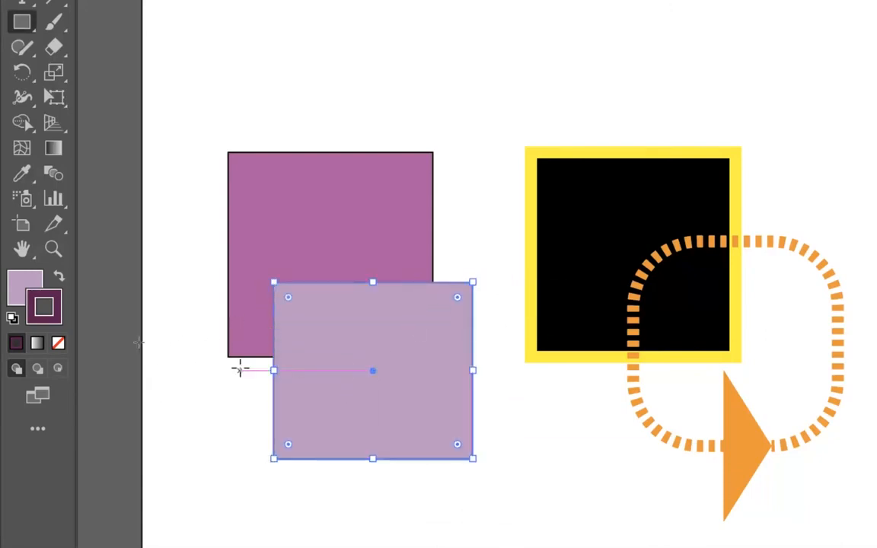
pyautogui.press('v')
pyautogui.click(219, 411)
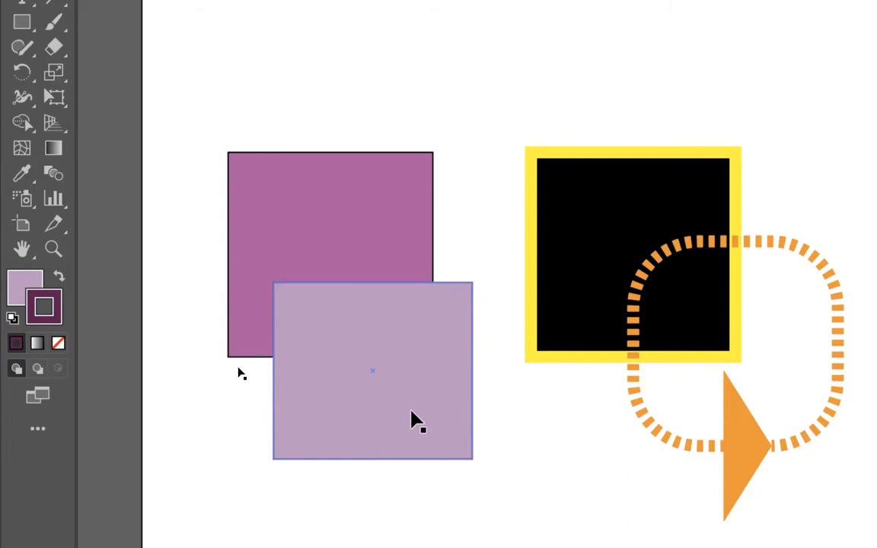
pyautogui.moveTo(411, 421); pyautogui.dragTo(440, 430)
# - Examine the light purple rectangle's outline up close, then return to the whole artboard
pyautogui.press('z')
pyautogui.moveTo(499, 414); pyautogui.dragTo(851, 365)
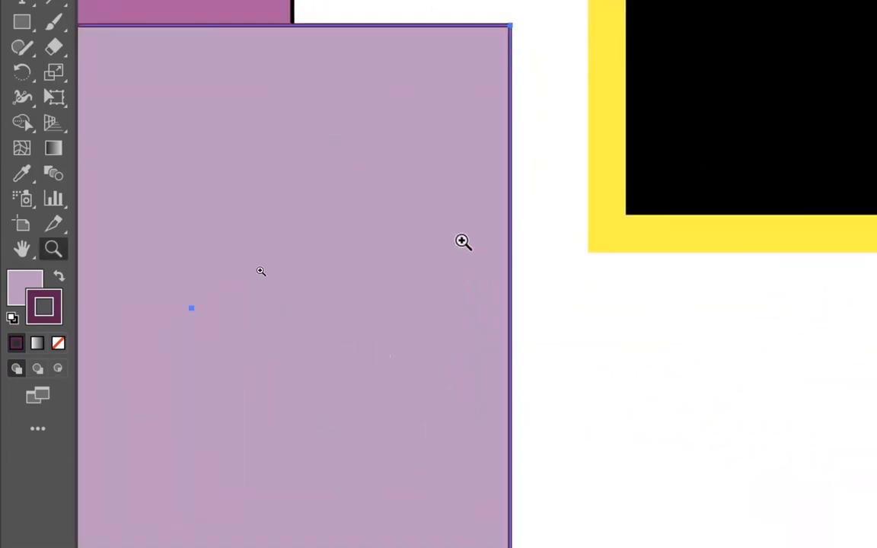
pyautogui.click(604, 372)
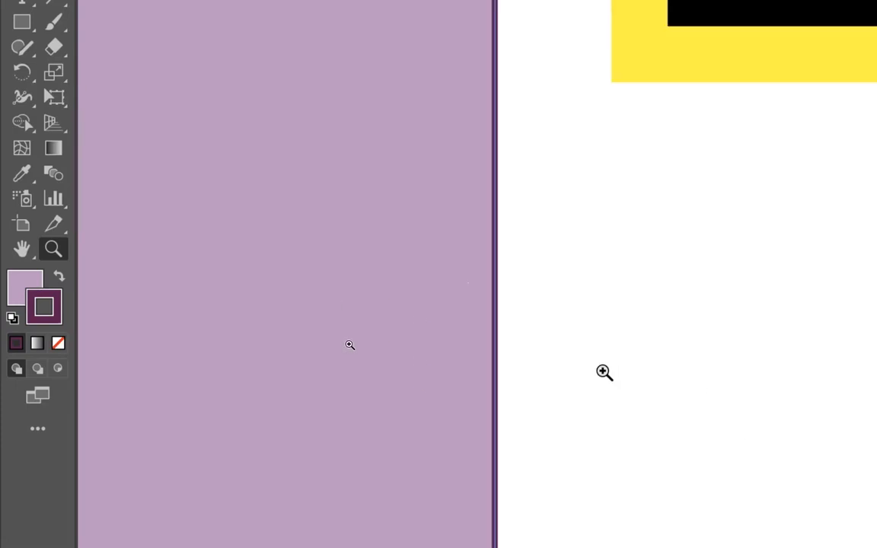
pyautogui.press('v')
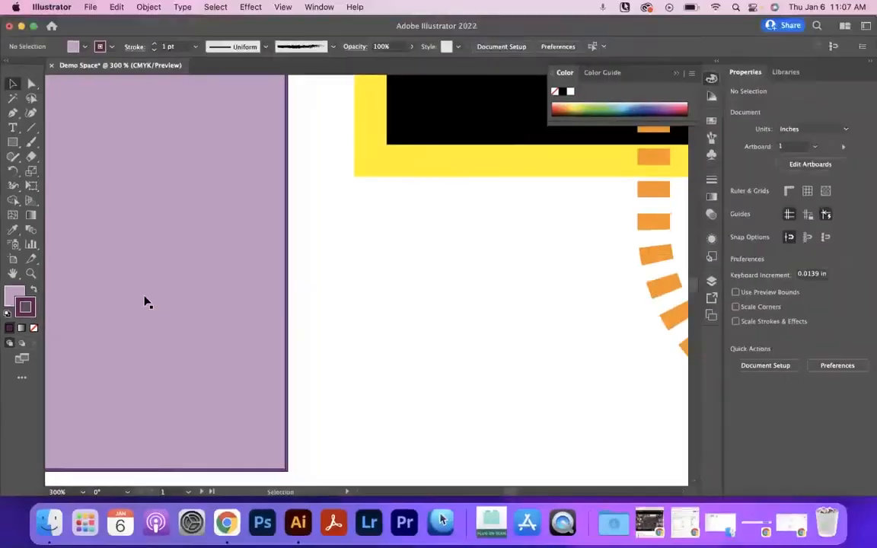
pyautogui.press('super+0')
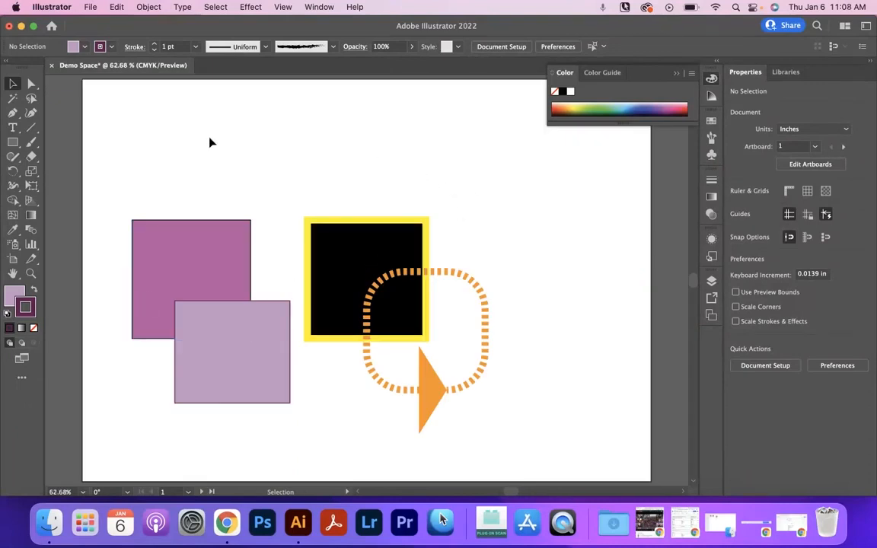
# - Add the placeholder text "Lorem ipsum" above the squares and set its font size to 62 pt
pyautogui.click(16, 130)
pyautogui.click(175, 132)
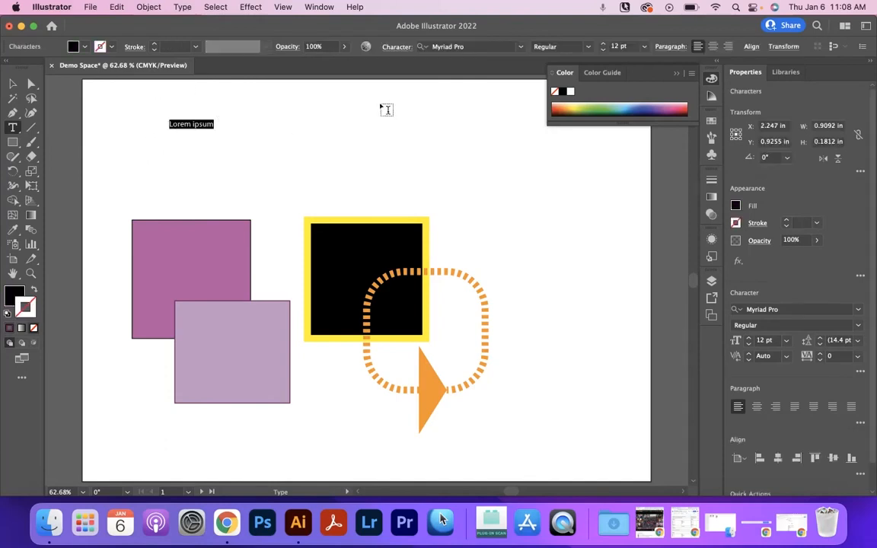
pyautogui.click(604, 44)
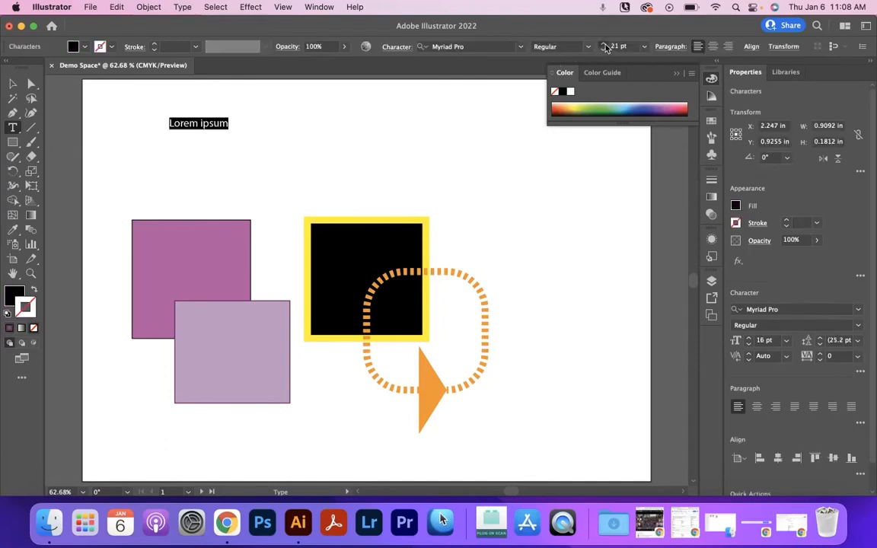
pyautogui.moveTo(604, 47); pyautogui.dragTo(590, 48)
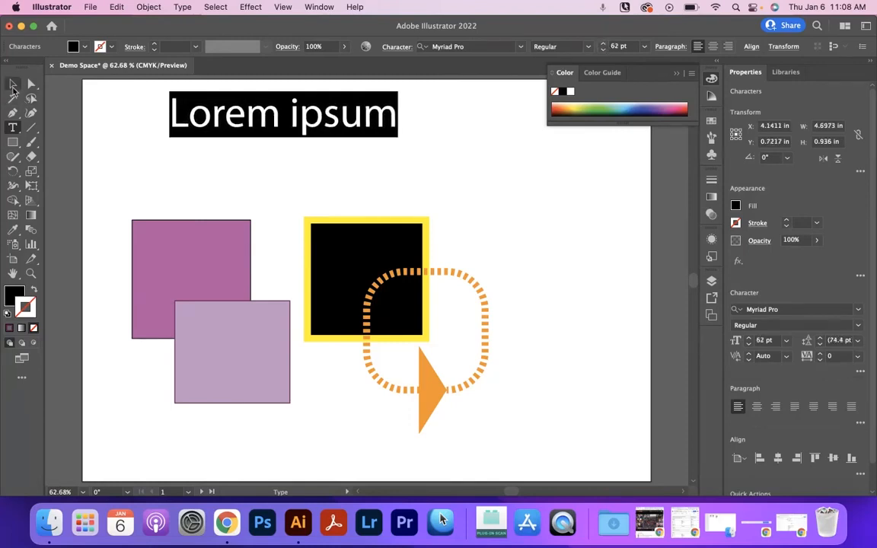
# - Move the "Lorem ipsum" text towards the artboard's upper-left corner and fill it with bright green
pyautogui.click(13, 84)
pyautogui.moveTo(217, 124); pyautogui.dragTo(148, 128)
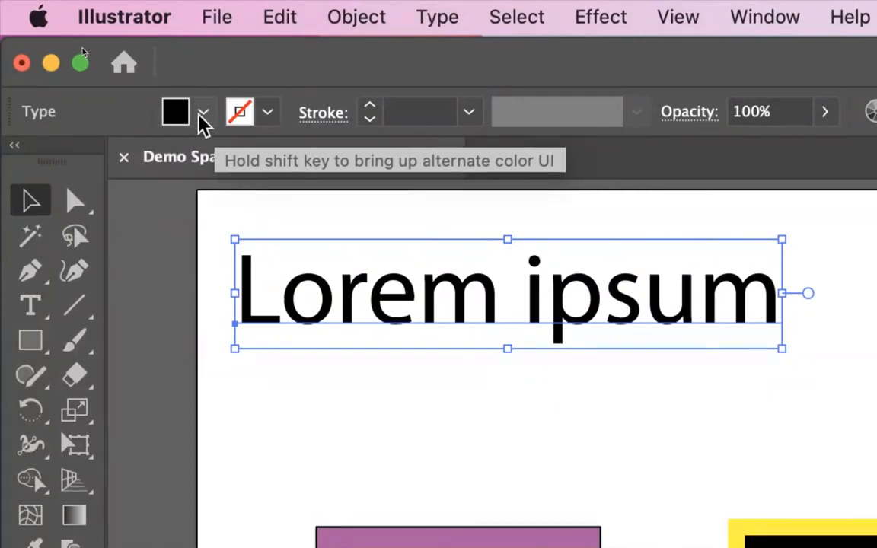
pyautogui.click(203, 116)
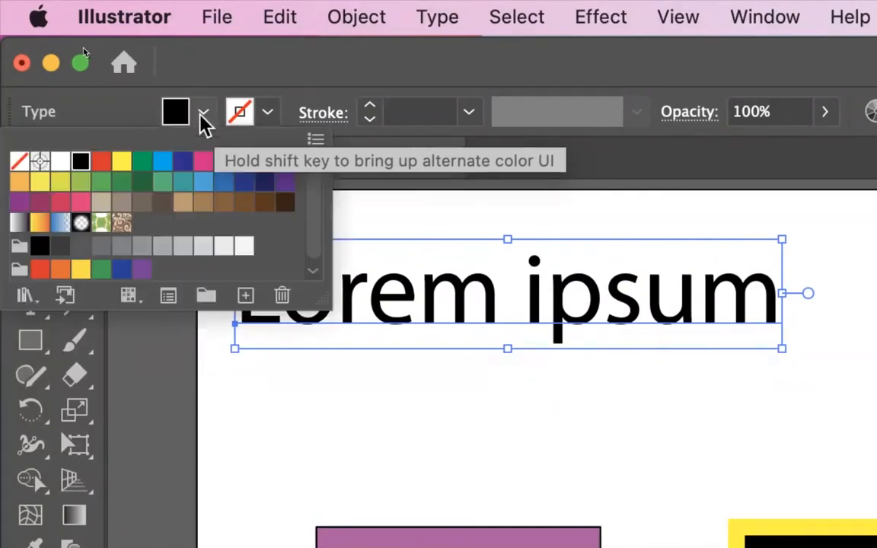
pyautogui.click(142, 163)
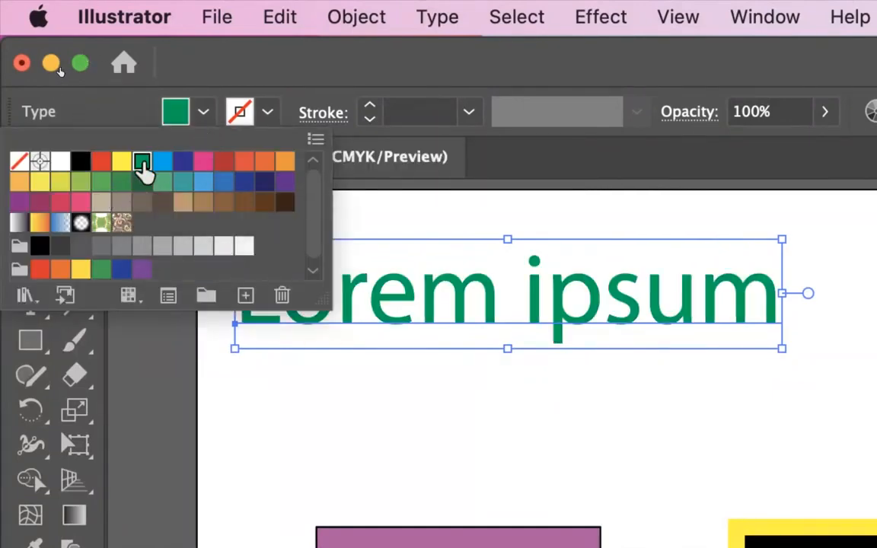
# - Give the "Lorem ipsum" text a dark green stroke (C=90 M=30 Y=95 K=30) with a weight of 4 pt
pyautogui.click(269, 116)
pyautogui.click(266, 115)
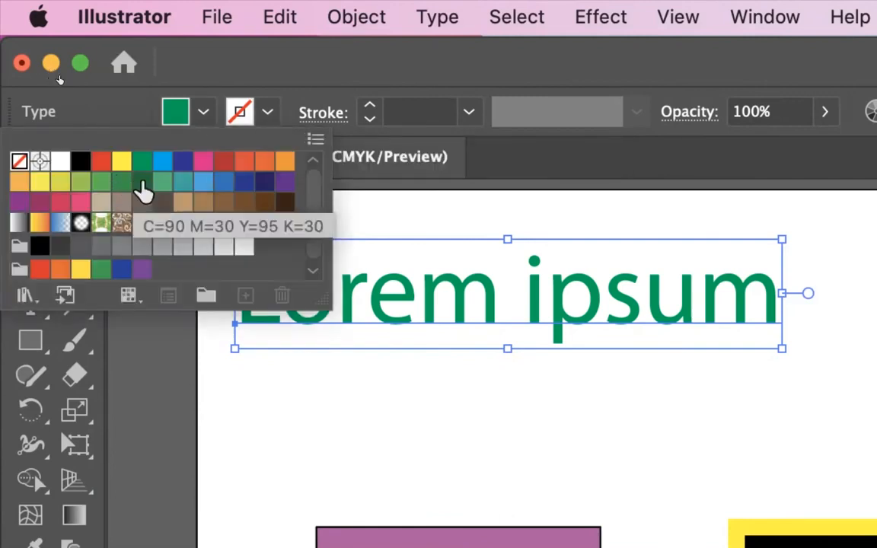
pyautogui.click(144, 186)
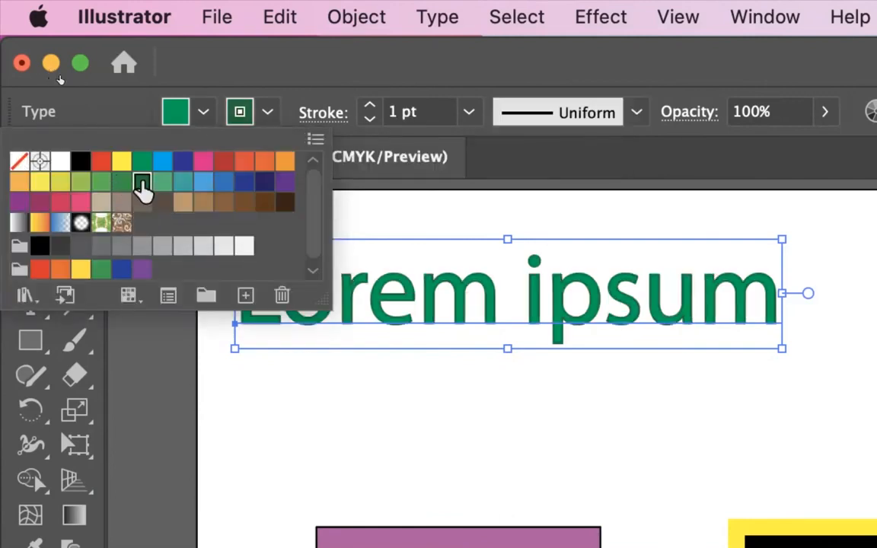
pyautogui.click(370, 107)
pyautogui.click(370, 106)
pyautogui.click(370, 107)
pyautogui.click(370, 107)
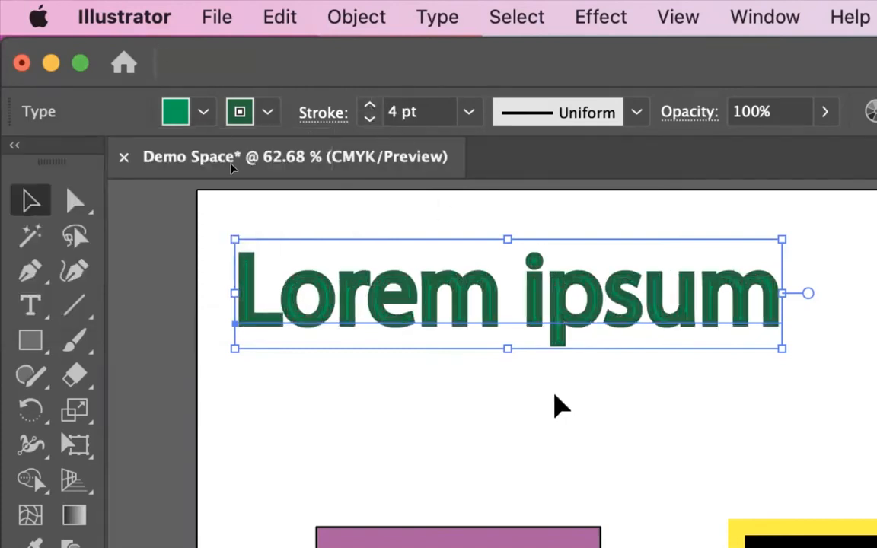
# - Deselect the text and move the yellow-outlined black square up behind the word "ipsum"
pyautogui.hscroll(3, 526, 338)
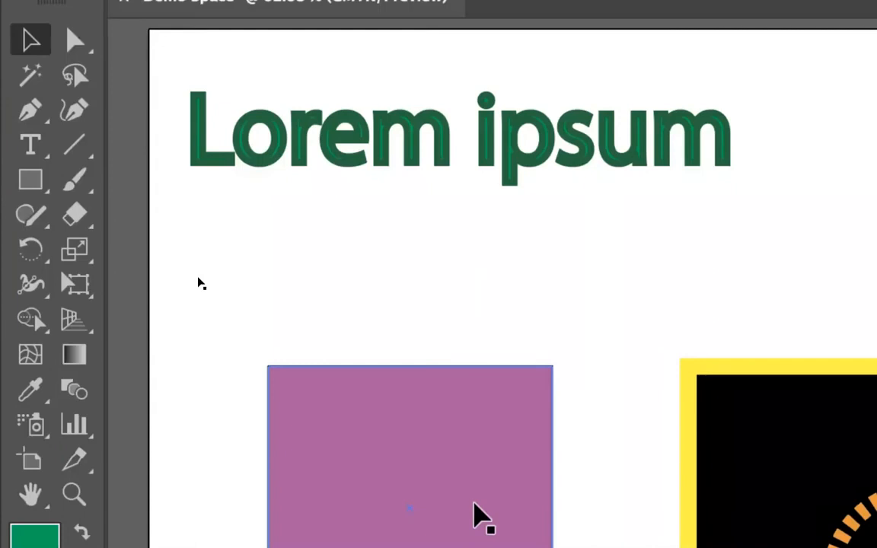
pyautogui.moveTo(473, 408); pyautogui.dragTo(467, 372)
pyautogui.moveTo(722, 493); pyautogui.dragTo(554, 172)
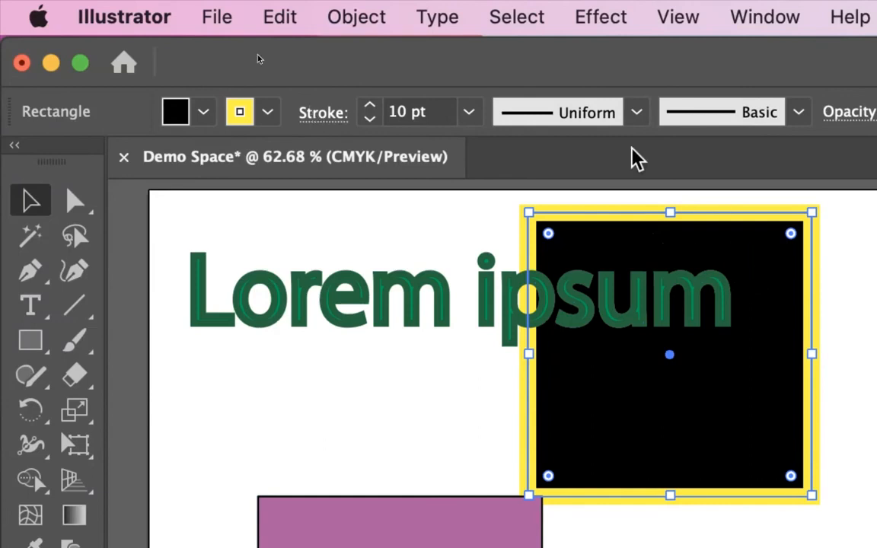
# - Apply the triangular tapering width profile to the black square's yellow stroke and deselect it
pyautogui.click(638, 111)
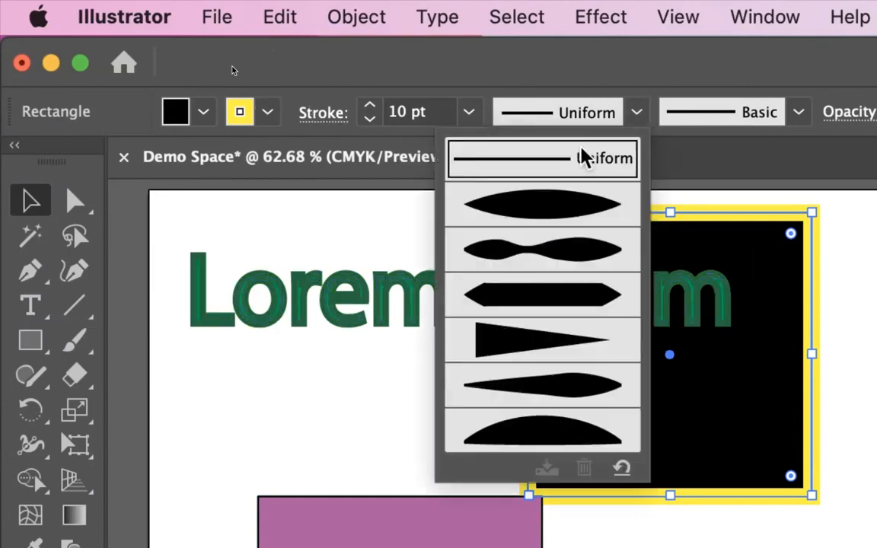
pyautogui.click(539, 364)
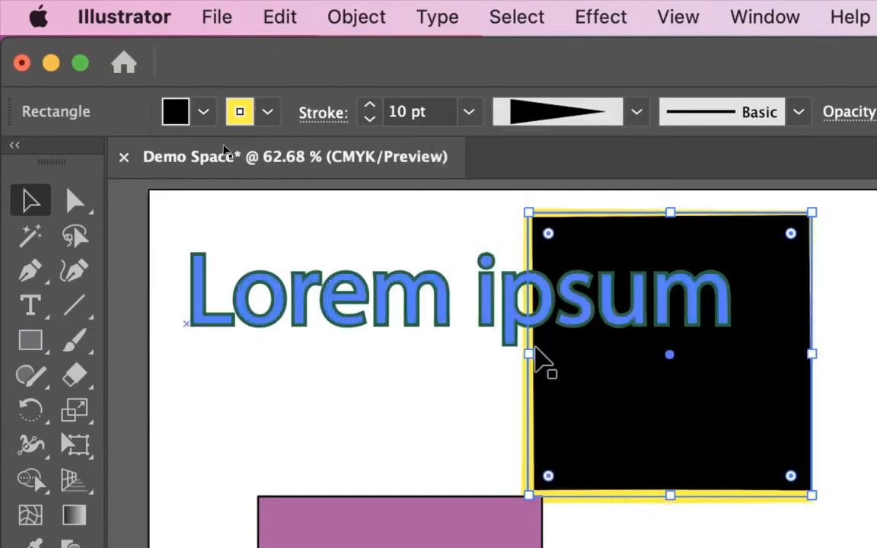
pyautogui.click(809, 201)
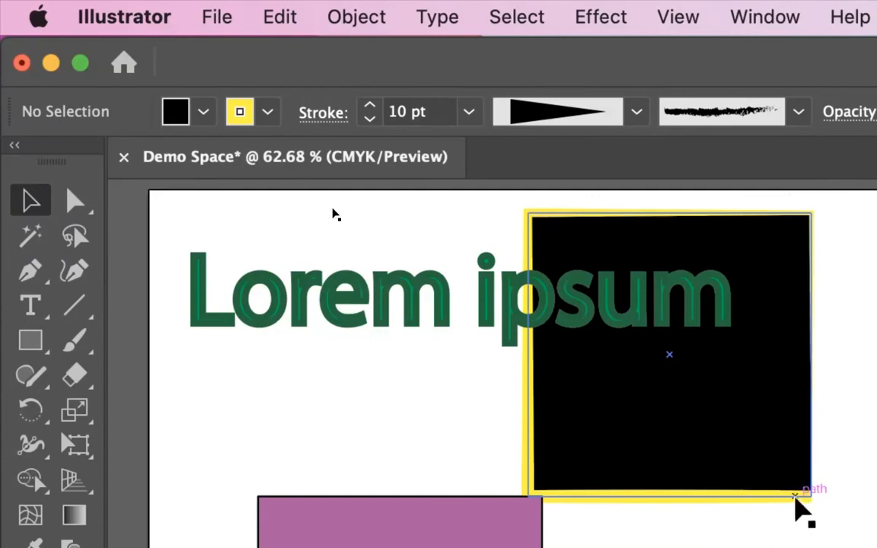
# - Increase the black square's stroke weight to 33 pt
pyautogui.click(533, 224)
pyautogui.click(376, 103)
pyautogui.click(376, 103)
pyautogui.click(376, 104)
pyautogui.click(376, 103)
# - Increase the black square's yellow stroke weight to 43 pt
pyautogui.click(376, 103)
pyautogui.click(376, 103)
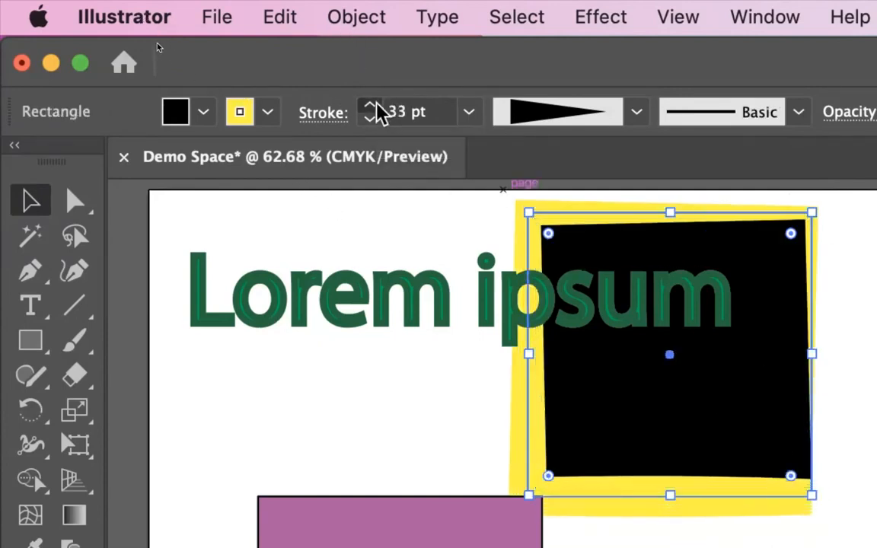
pyautogui.click(376, 103)
pyautogui.click(376, 103)
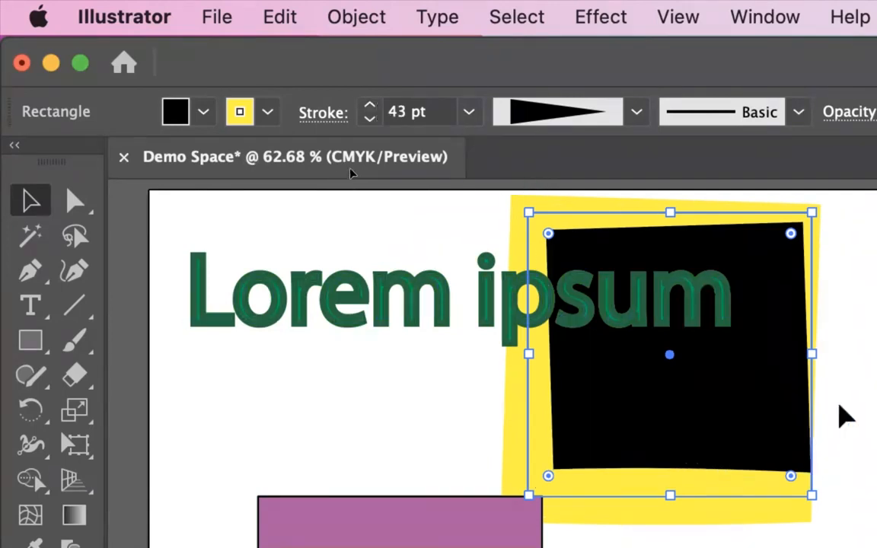
pyautogui.click(837, 415)
pyautogui.click(767, 435)
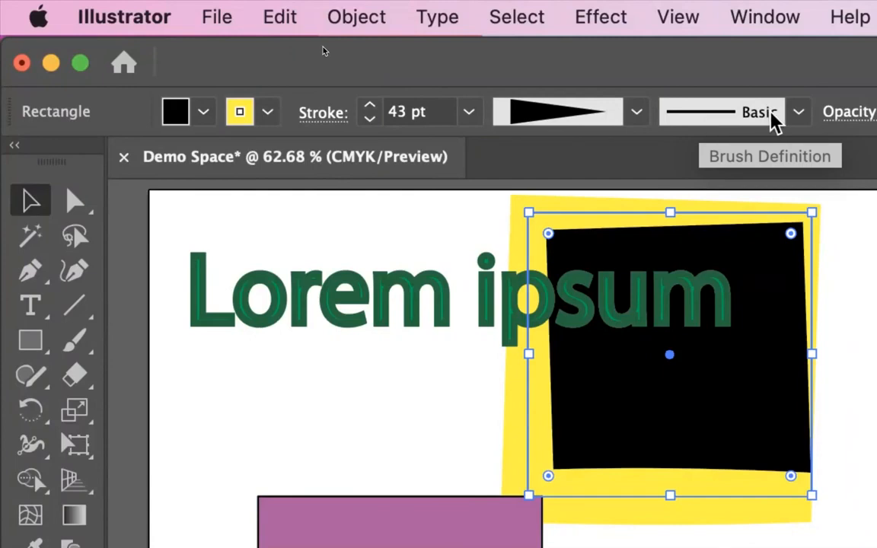
# - Apply the rough, charcoal-like brush definition to the black square's yellow stroke and look through the other available brushes
pyautogui.click(799, 114)
pyautogui.click(684, 315)
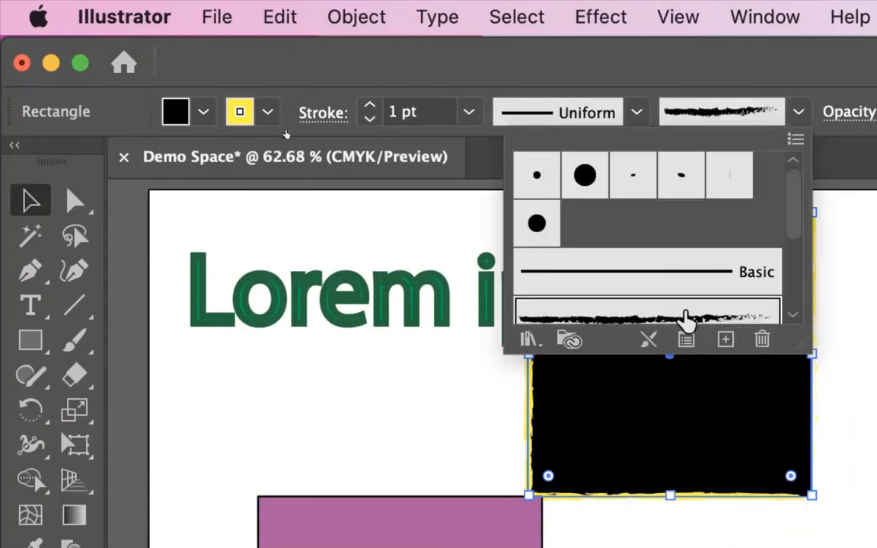
pyautogui.scroll(-2, 792, 221)
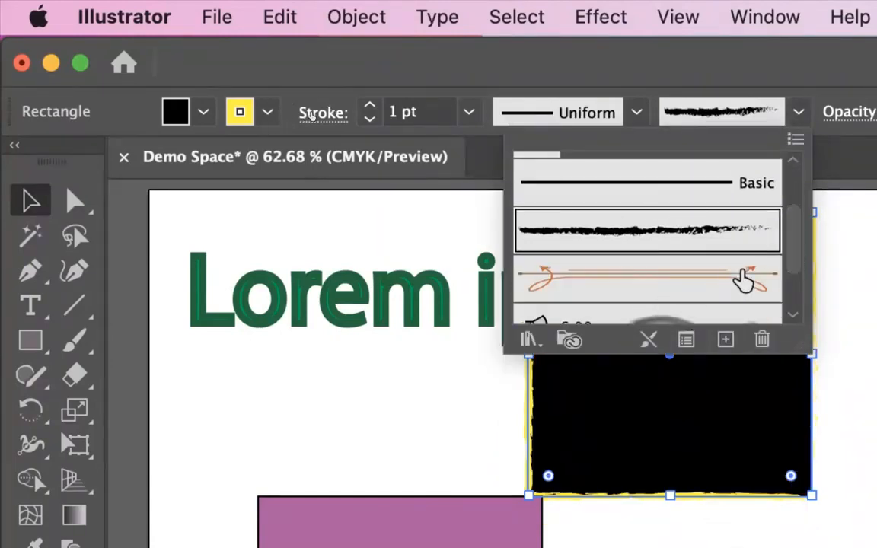
pyautogui.scroll(-2, 784, 289)
pyautogui.moveTo(795, 274); pyautogui.dragTo(791, 199)
pyautogui.click(513, 86)
# - Increase the brushed yellow stroke's weight to 5 pt and deselect the black square
pyautogui.click(369, 106)
pyautogui.click(369, 107)
pyautogui.click(369, 106)
pyautogui.click(369, 107)
pyautogui.click(370, 106)
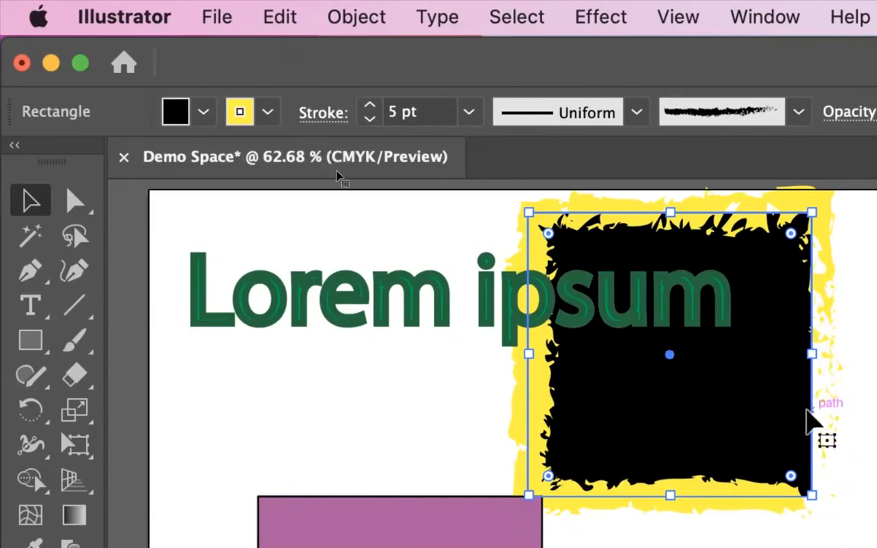
pyautogui.click(460, 366)
pyautogui.click(659, 419)
pyautogui.click(352, 436)
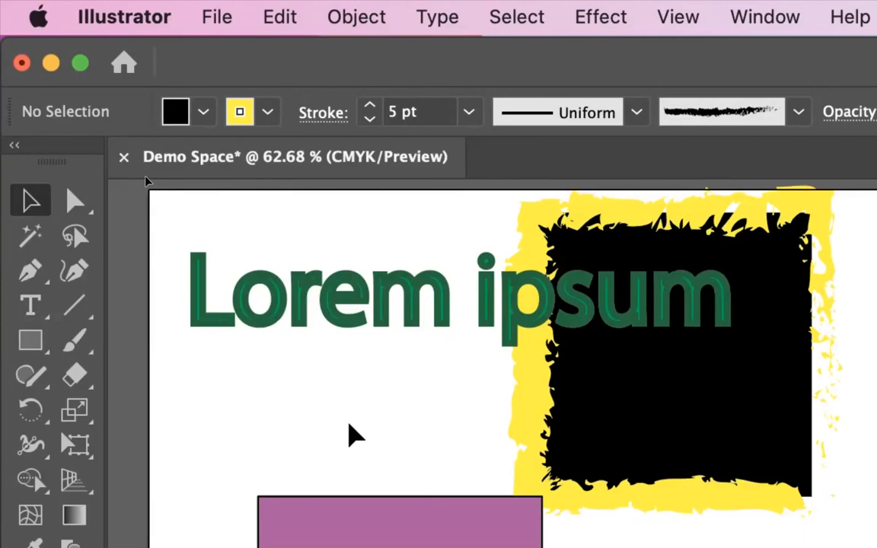